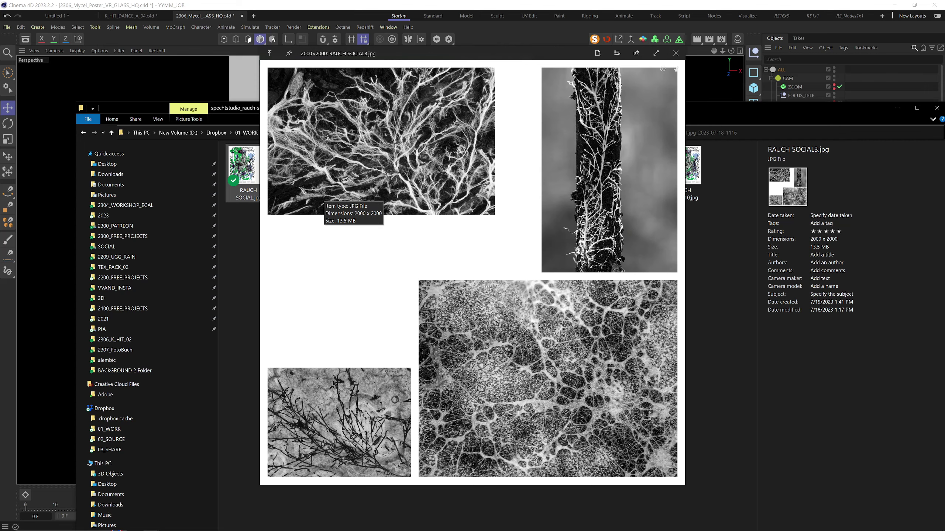
Step: Browse the poster image previews from RAUCH SOCIAL3.jpg through RAUCH SOCIAL8.jpg and close the preview
{"action": "key", "text": "Right"}
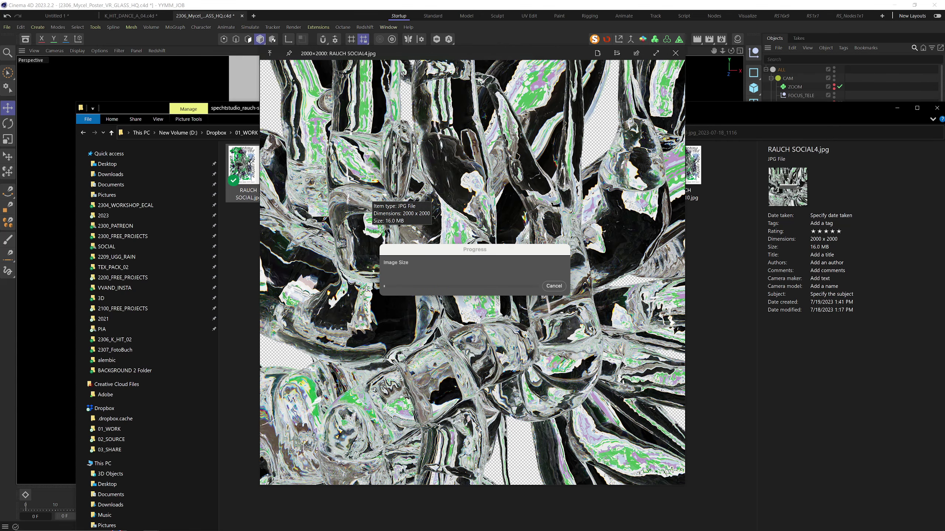
{"action": "key", "text": "Right"}
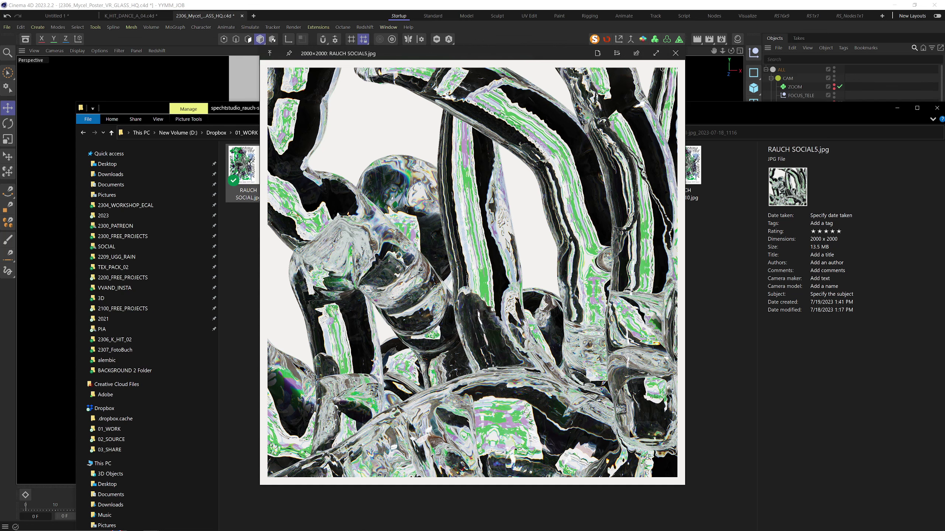
{"action": "key", "text": "Right"}
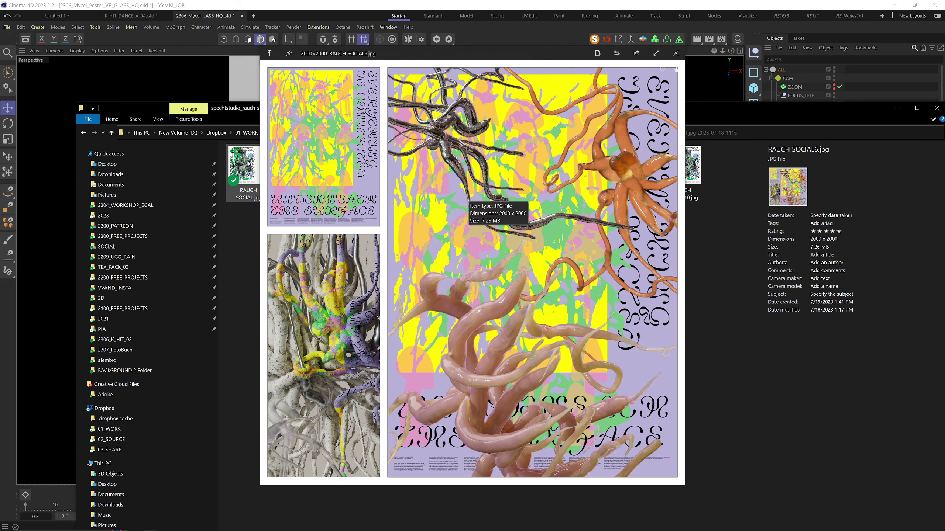
{"action": "key", "text": "Right"}
{"action": "key", "text": "Escape"}
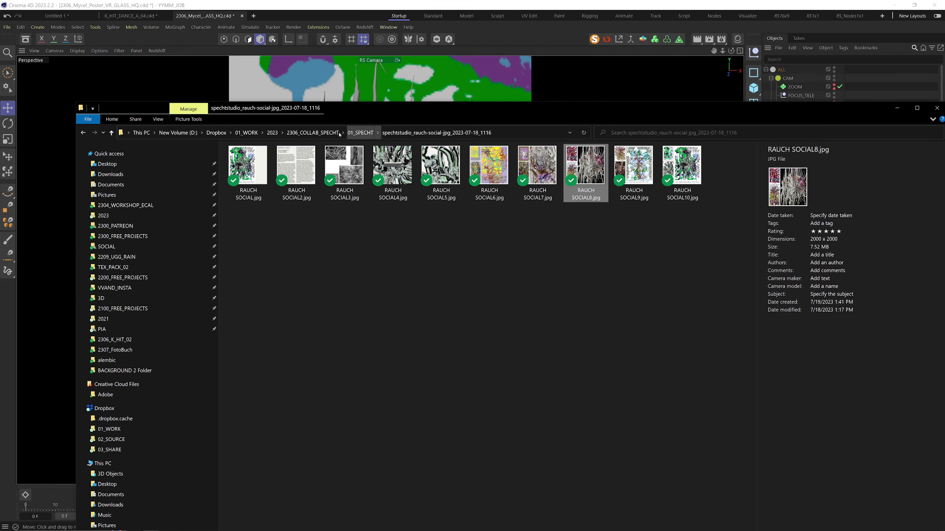
Step: Open the project's 02_RENDER folder and preview the 2306_Mycel_Poster renders up to 2306_Mycel_Poster_VR_01_0020_0020.png
{"action": "left_click", "coordinate": [313, 132]}
{"action": "double_click", "coordinate": [310, 171]}
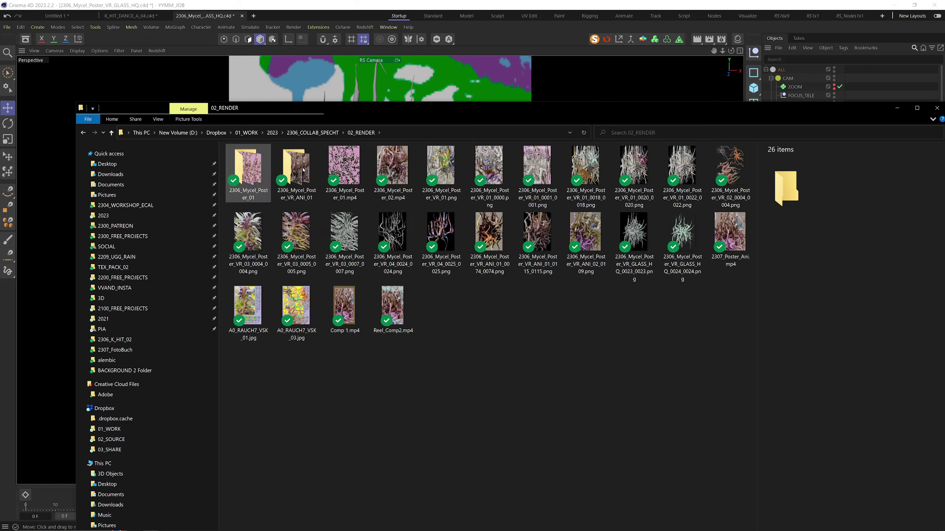
{"action": "left_click", "coordinate": [342, 165]}
{"action": "double_click", "coordinate": [342, 165]}
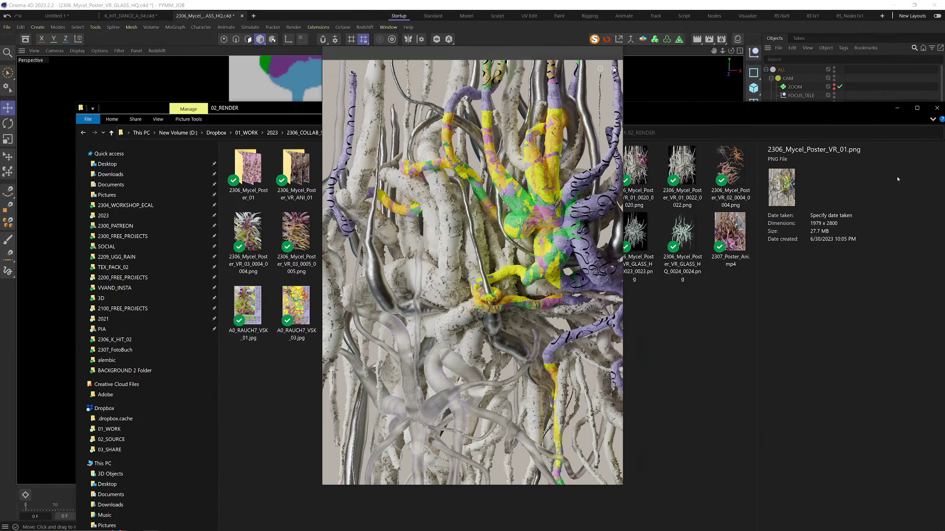
{"action": "key", "text": "Right"}
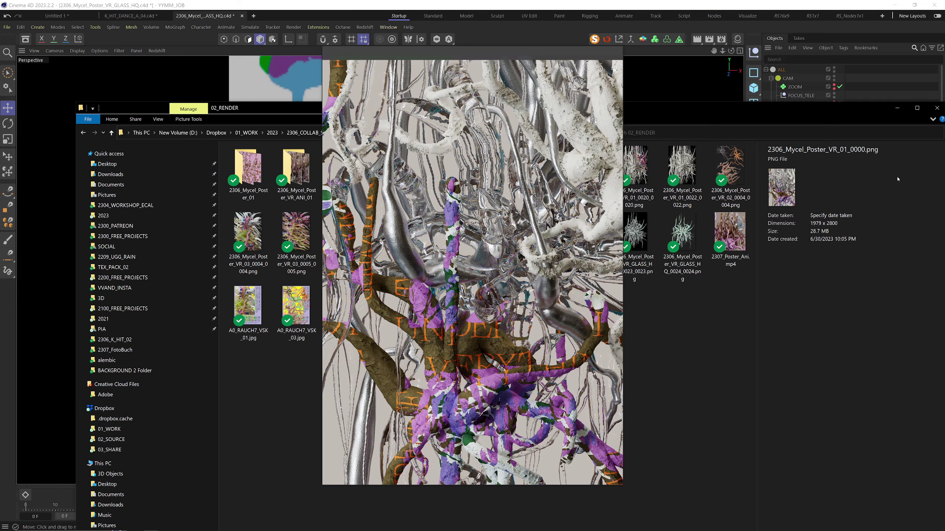
{"action": "key", "text": "Right"}
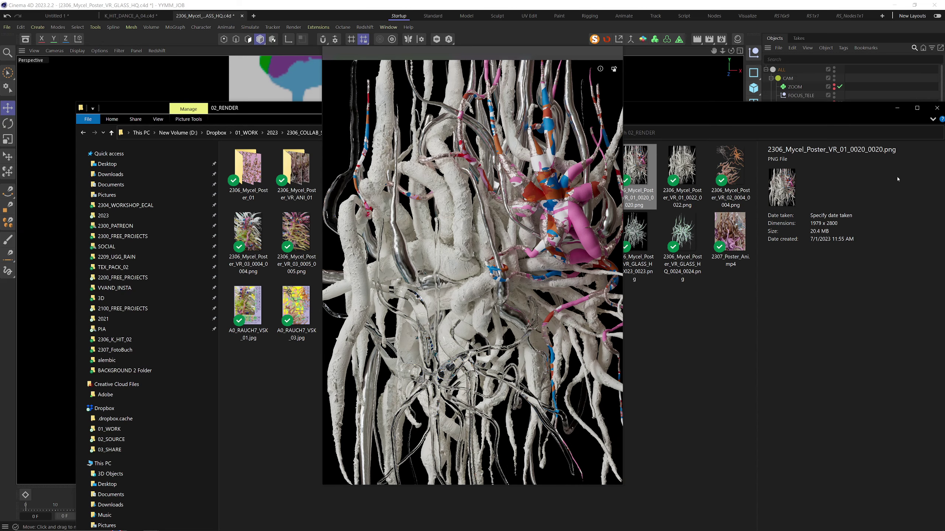
{"action": "key", "text": "Right"}
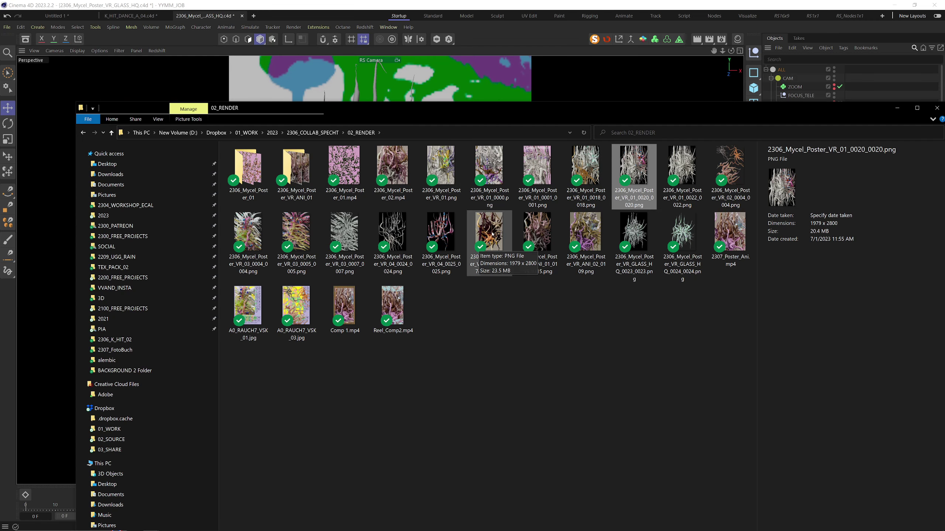
Step: Preview 2306_Mycel_Poster_VR_ANI_01_0074_0074.png and the poster layouts A0_RAUCH7_VSK_03.jpg and A0_RAUCH7_VSK_01.jpg
{"action": "left_click", "coordinate": [489, 238]}
{"action": "key", "text": "space"}
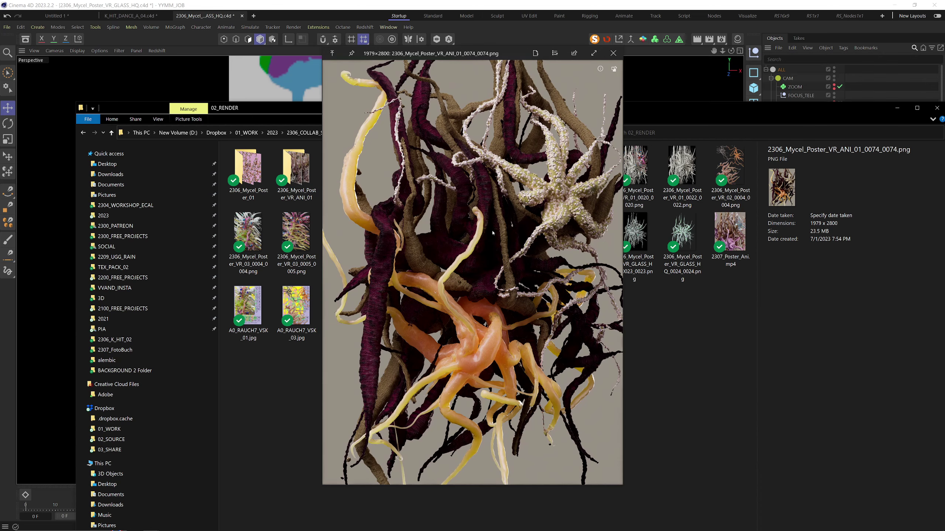
{"action": "key", "text": "Left"}
{"action": "key", "text": "Left"}
{"action": "key", "text": "Left"}
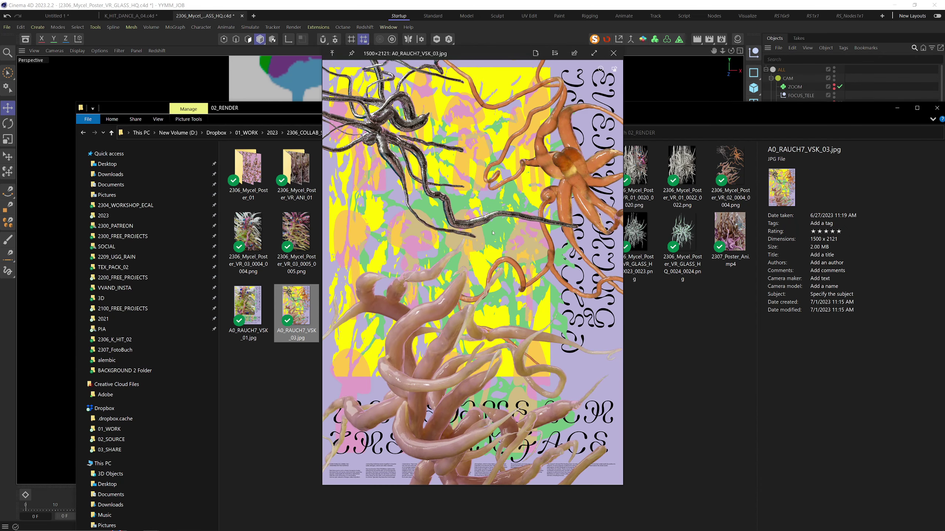
{"action": "key", "text": "Left"}
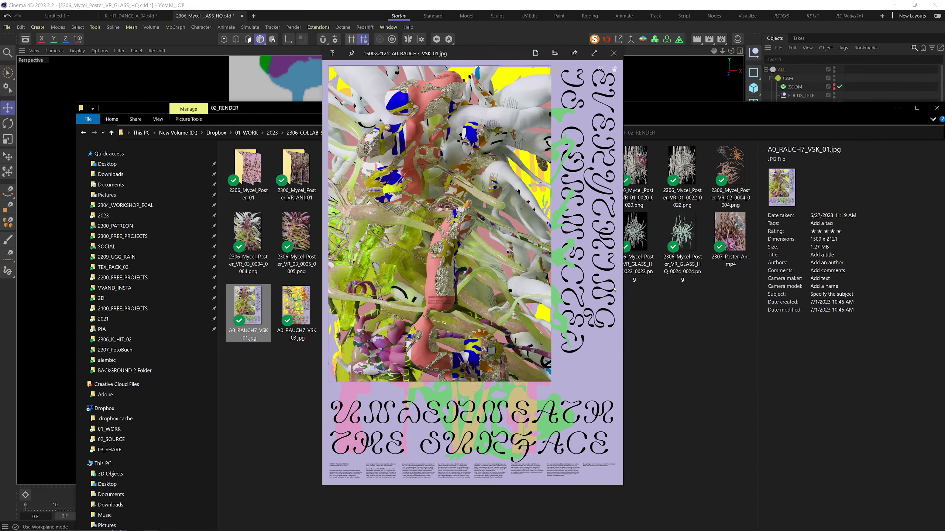
{"action": "key", "text": "Escape"}
Step: Open the 02 JPGS folder of the inspiration package in 01_SPECHT and preview posters A0_RAUCH2.jpg through A0_RAUCH5.jpg
{"action": "left_click", "coordinate": [313, 132]}
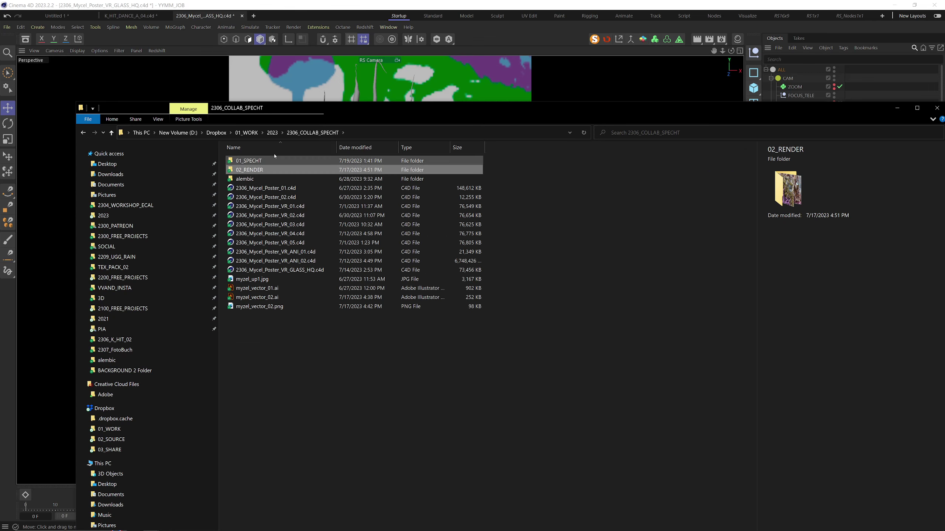
{"action": "left_click", "coordinate": [272, 133]}
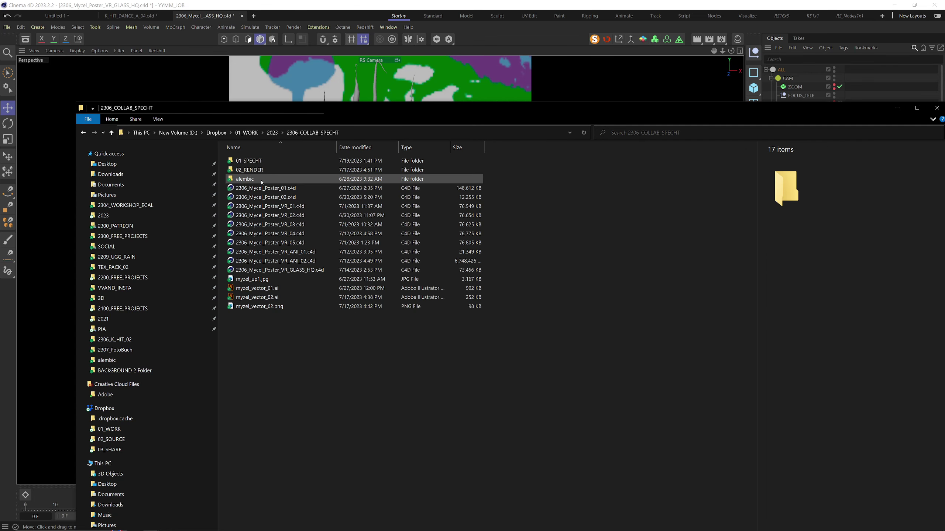
{"action": "double_click", "coordinate": [261, 210]}
{"action": "double_click", "coordinate": [258, 161]}
{"action": "key", "text": "space"}
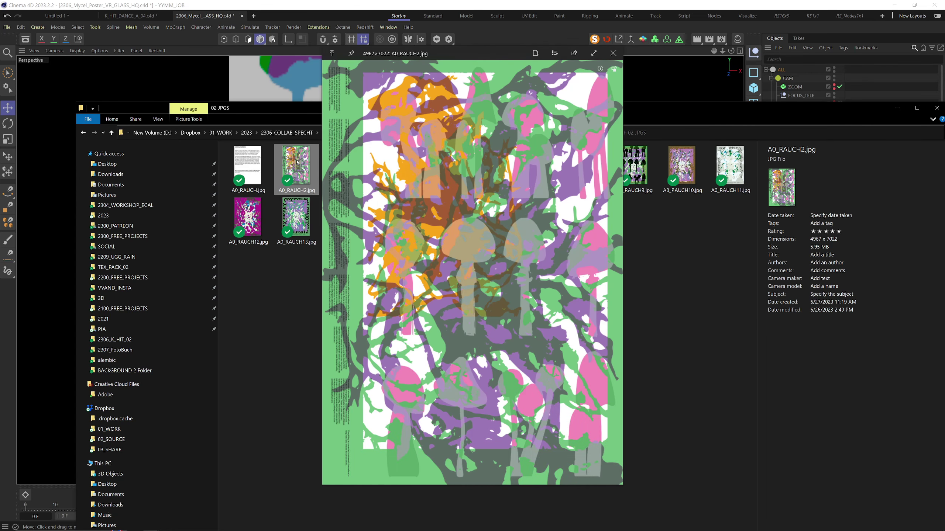
{"action": "key", "text": "Right"}
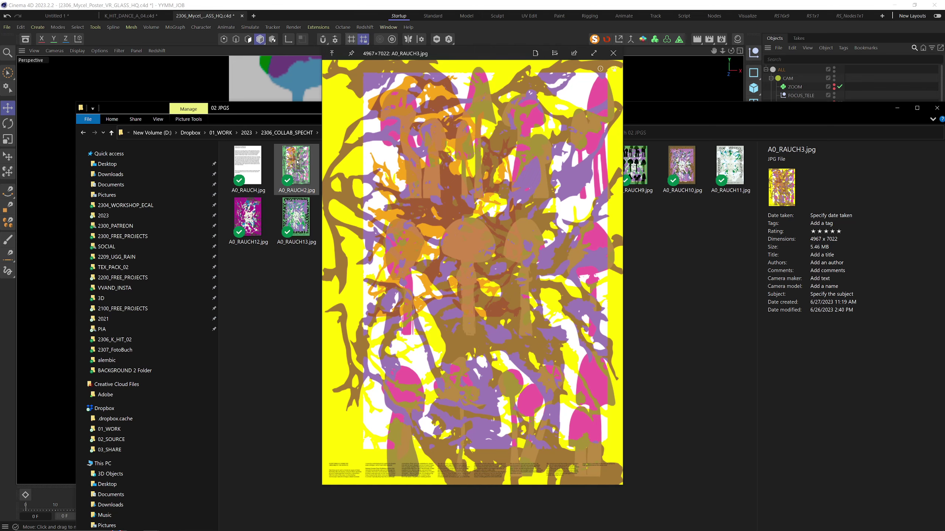
{"action": "key", "text": "Right"}
{"action": "key", "text": "Right"}
{"action": "key", "text": "space"}
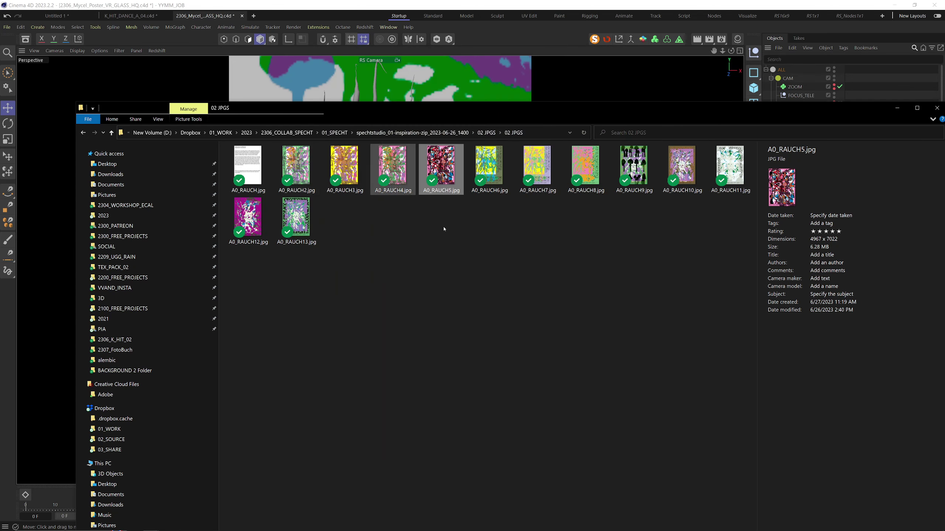
Step: Go back from the inspiration images to the 01_SPECHT folder
{"action": "left_click", "coordinate": [445, 255]}
{"action": "key", "text": "alt+Left"}
{"action": "key", "text": "alt+Left"}
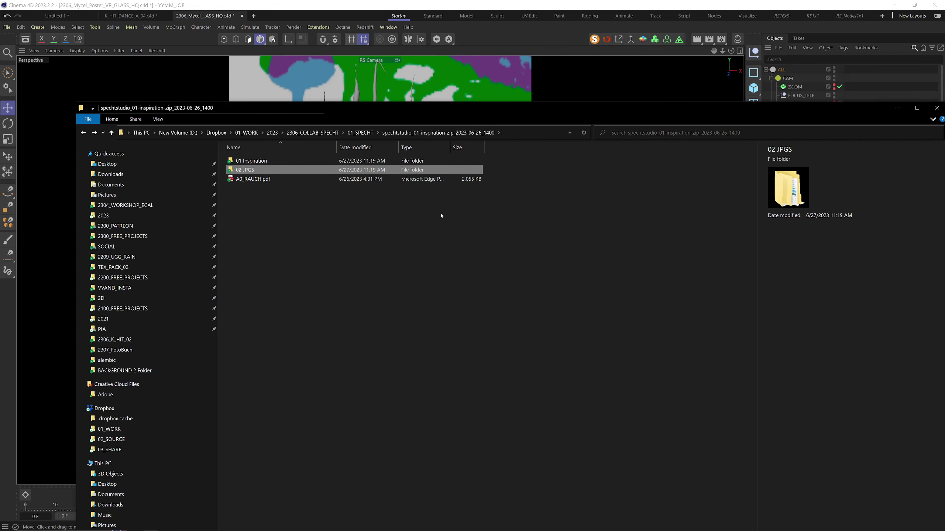
{"action": "key", "text": "alt+Left"}
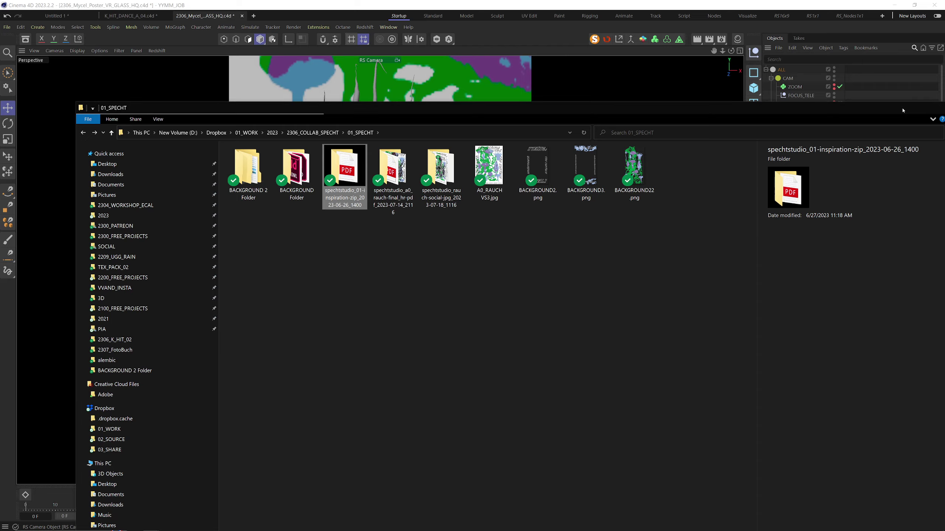
Step: Return to Cinema 4D, select the Ebene_1 mesh in the viewport and switch to the RS1x1 layout
{"action": "left_click", "coordinate": [903, 110]}
{"action": "left_click", "coordinate": [383, 250]}
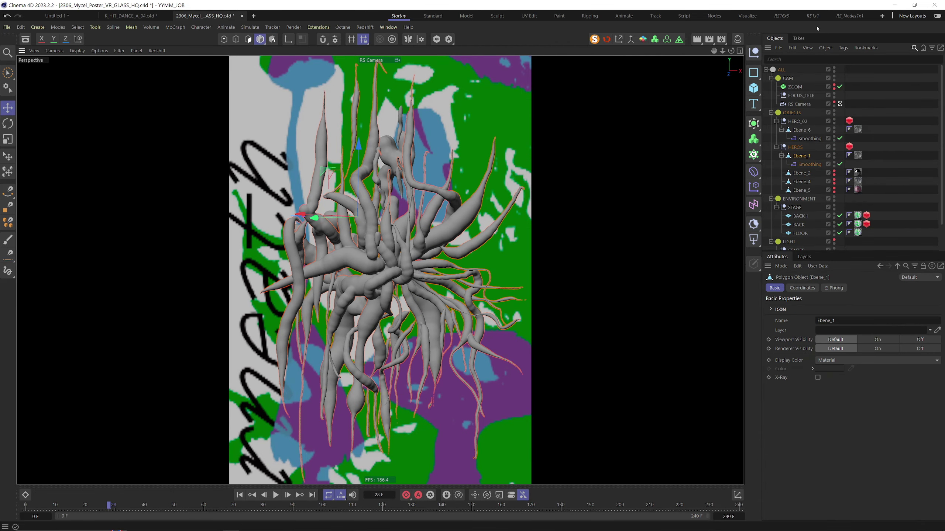
{"action": "left_click", "coordinate": [812, 16]}
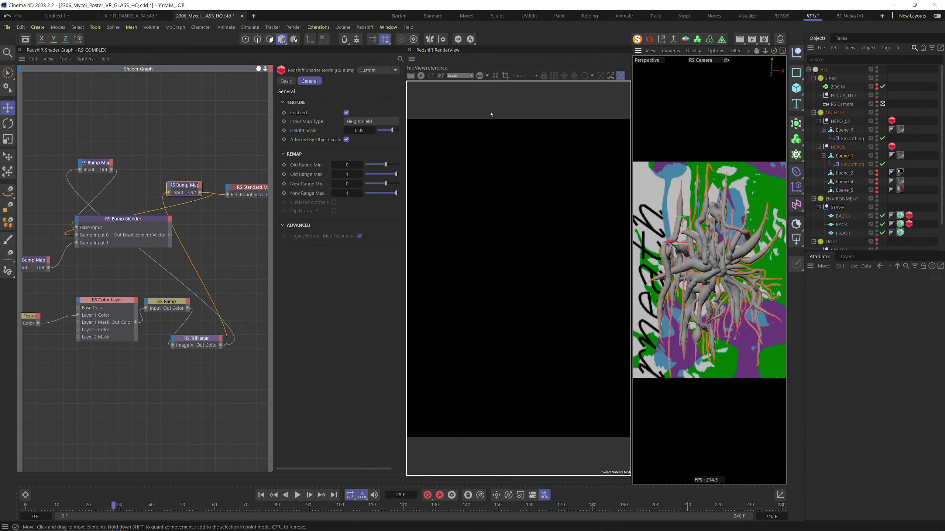
Step: Switch to File Explorer and view RAUCH SOCIAL10.jpg from the rauch-social folder, zoomed out to 90%
{"action": "key", "text": "alt+Tab"}
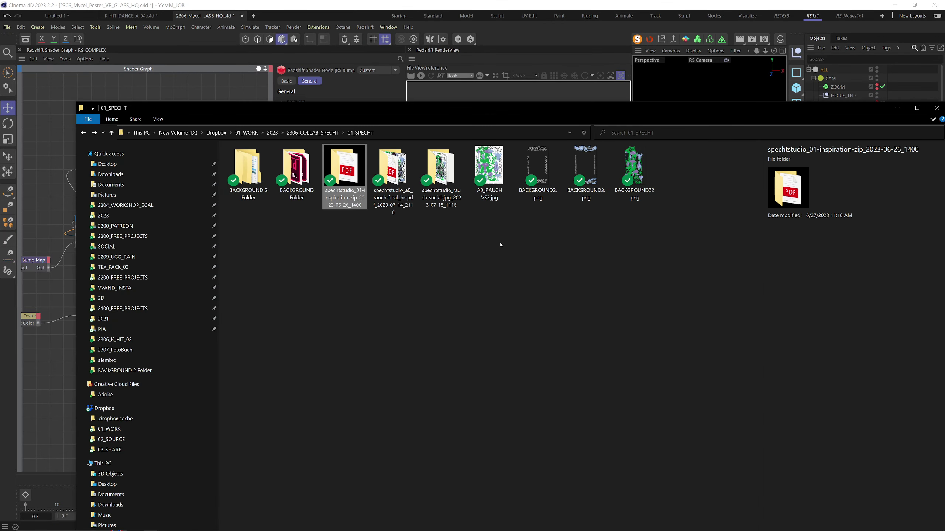
{"action": "double_click", "coordinate": [441, 168]}
{"action": "double_click", "coordinate": [682, 165]}
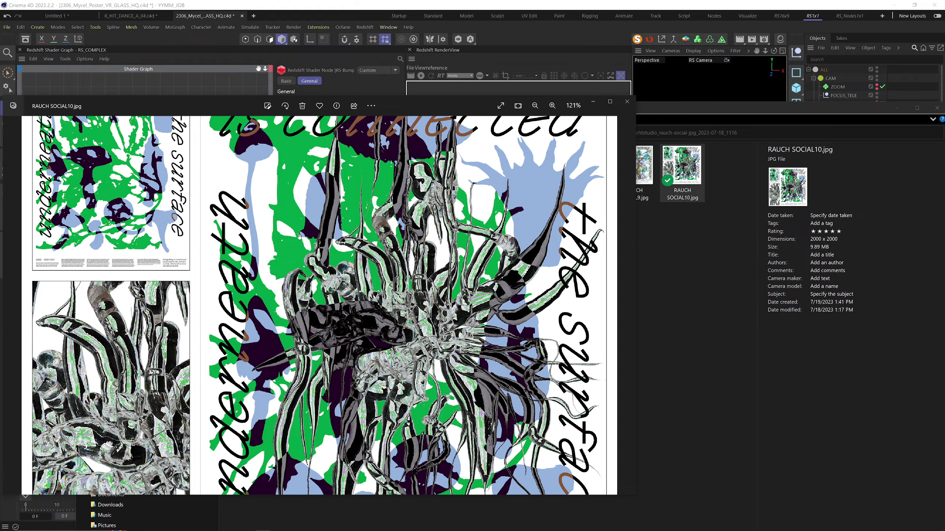
{"action": "scroll", "coordinate": [300, 235], "scroll_direction": "down", "scroll_amount": 3}
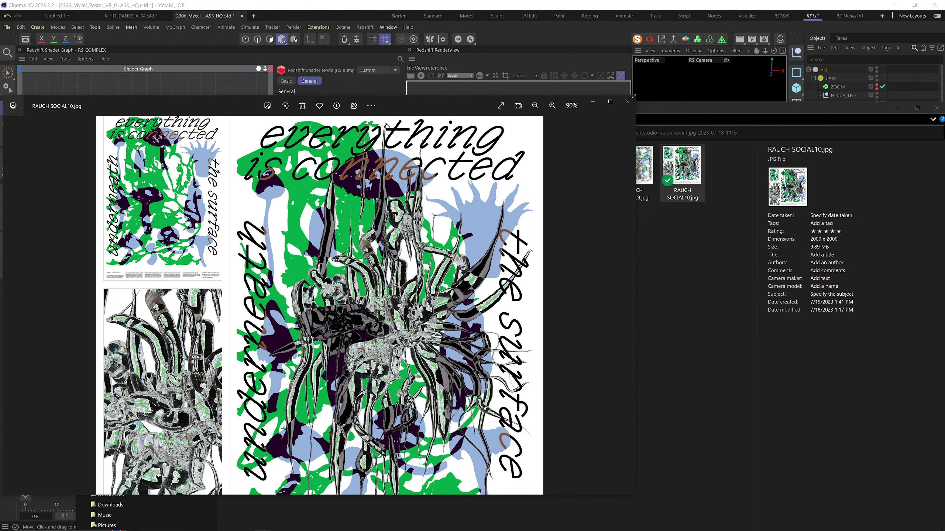
{"action": "left_click", "coordinate": [626, 101]}
Step: Return to Cinema 4D and start the interactive render in the Redshift RenderView
{"action": "key", "text": "alt+Tab"}
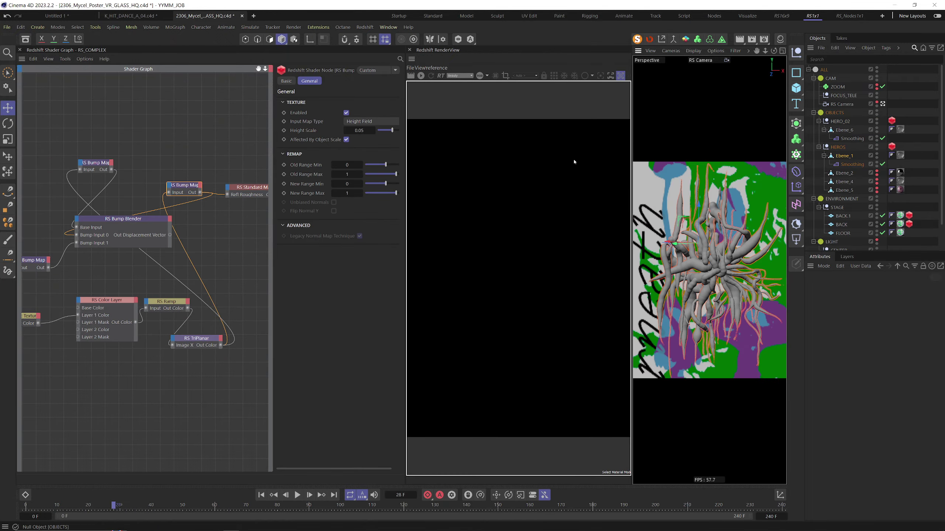
{"action": "left_click", "coordinate": [419, 77]}
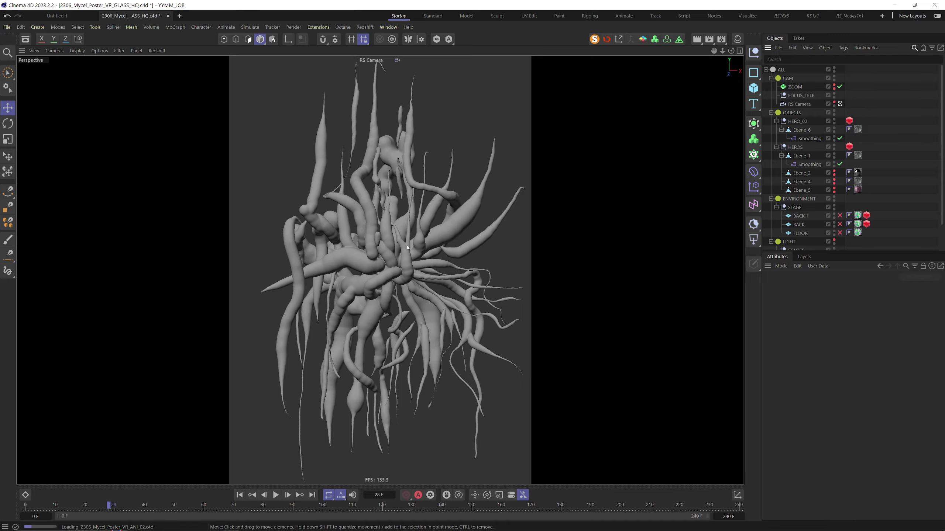
Step: Select the Ebene_6 mesh in the viewport and examine its geometry among the surrounding roots from several angles
{"action": "left_click", "coordinate": [387, 249]}
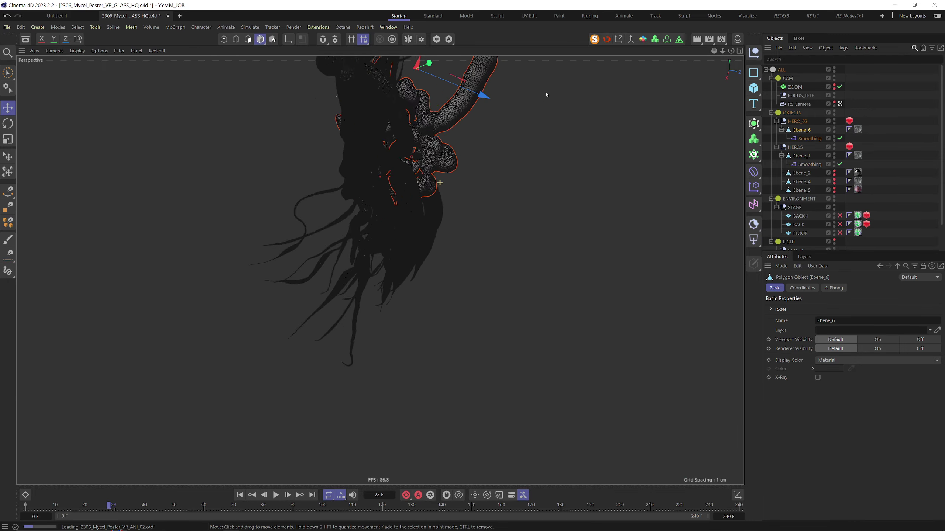
{"action": "left_click_drag", "start_coordinate": [546, 93], "coordinate": [331, 192], "text": "alt"}
{"action": "left_click_drag", "start_coordinate": [264, 163], "coordinate": [229, 141], "text": "alt"}
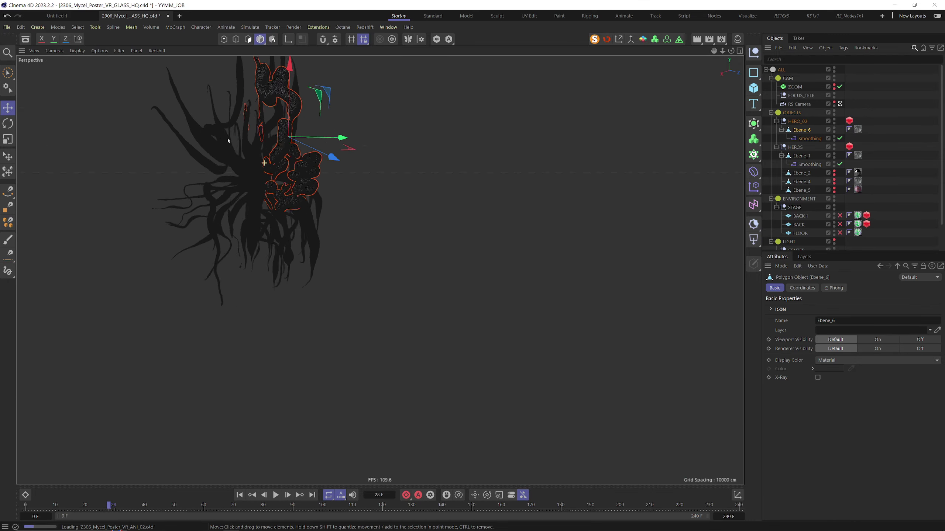
{"action": "right_click_drag", "start_coordinate": [228, 141], "coordinate": [276, 338], "text": "alt"}
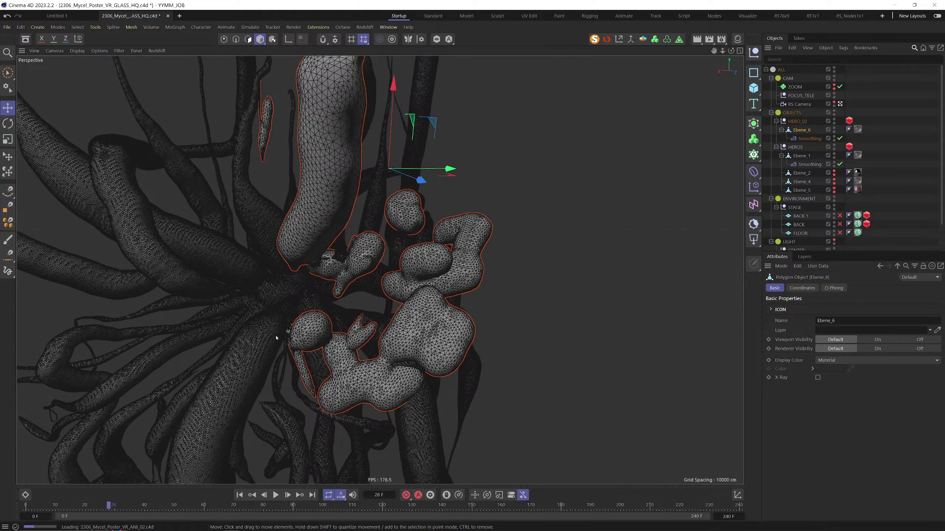
{"action": "scroll", "coordinate": [276, 337], "scroll_direction": "up", "scroll_amount": 3}
{"action": "scroll", "coordinate": [299, 210], "scroll_direction": "down", "scroll_amount": 5}
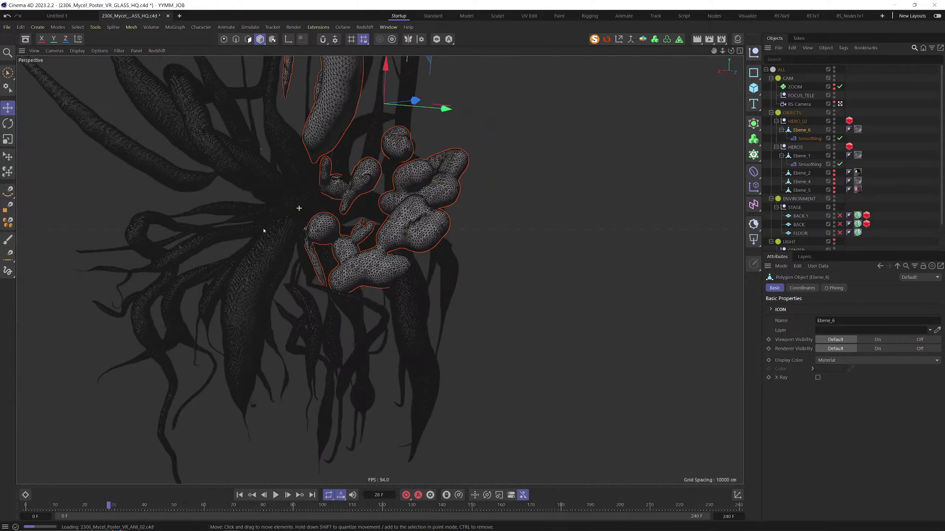
{"action": "left_click_drag", "start_coordinate": [263, 231], "coordinate": [369, 205], "text": "alt"}
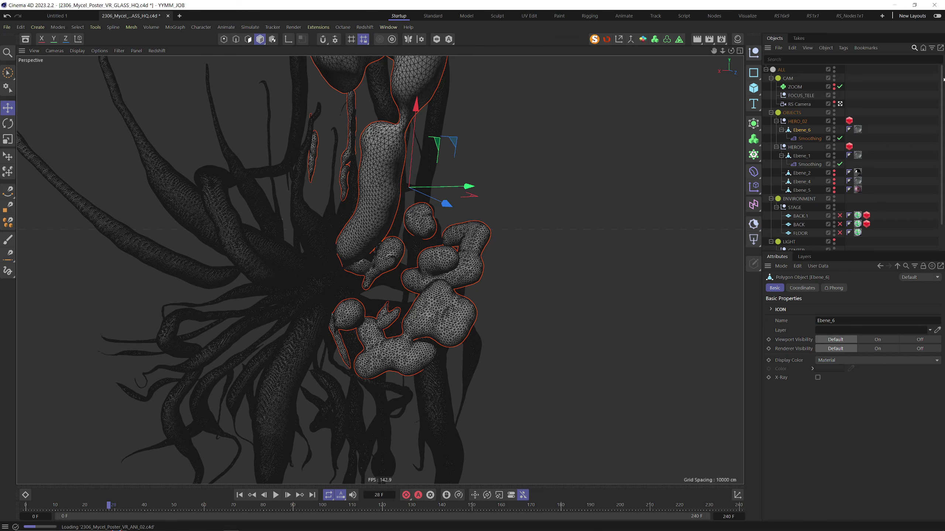
Step: Bring up the shader graph and Redshift RenderView by switching to the RS1x1 layout
{"action": "left_click", "coordinate": [812, 16]}
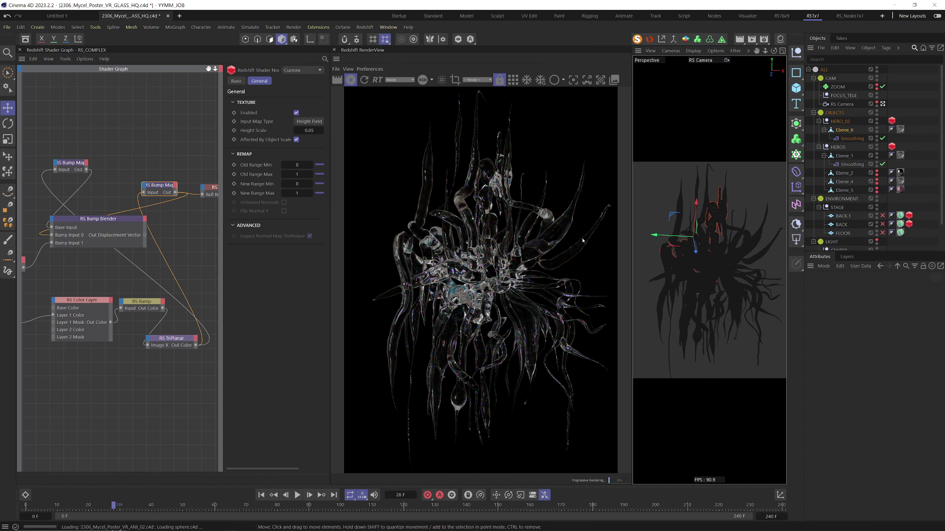
Step: Switch to the rauch-social folder in File Explorer and preview RAUCH SOCIAL.jpg
{"action": "key", "text": "alt+Tab"}
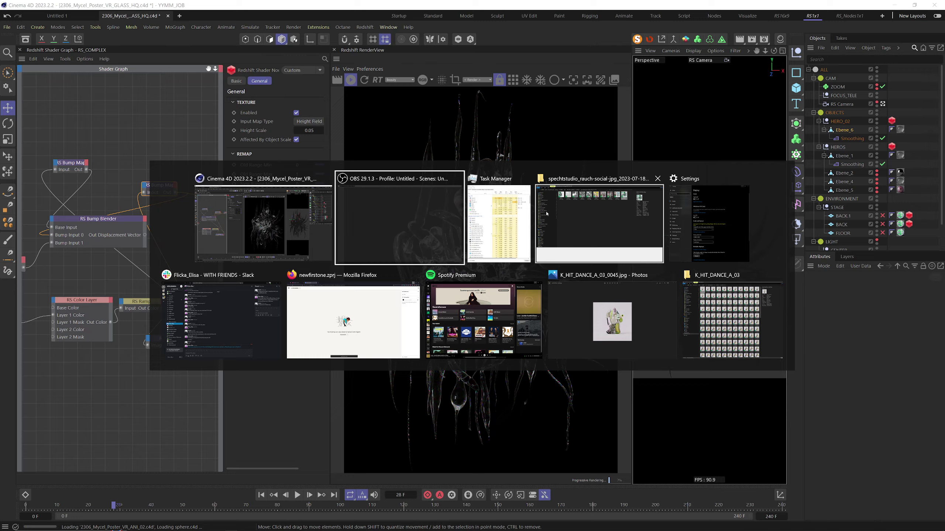
{"action": "left_click", "coordinate": [603, 220]}
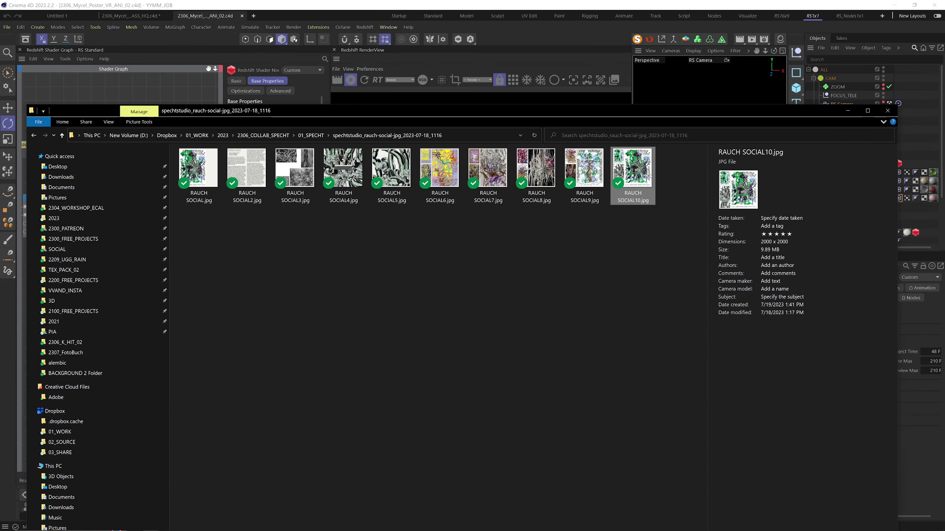
{"action": "left_click", "coordinate": [626, 218]}
{"action": "left_click", "coordinate": [201, 177]}
{"action": "key", "text": "space"}
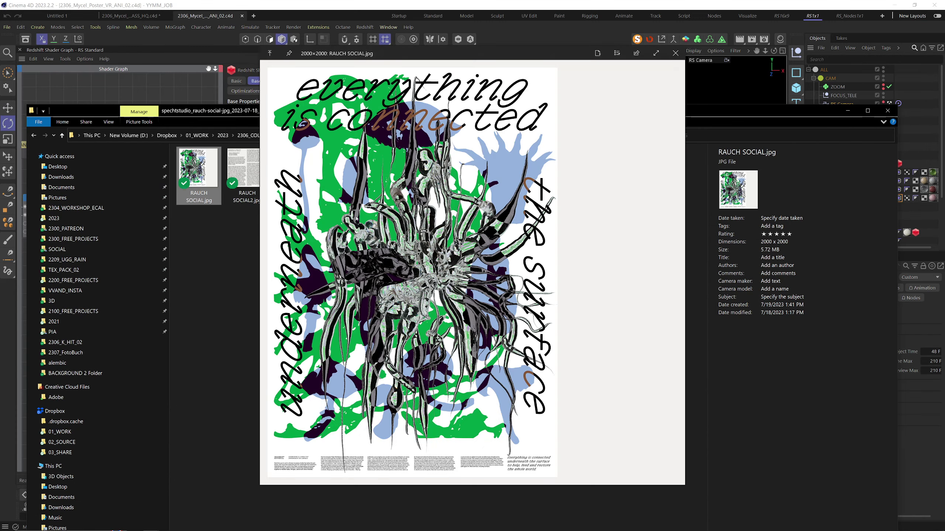
Step: Close the current image preview and preview RAUCH SOCIAL10.jpg from the same folder
{"action": "key", "text": "space"}
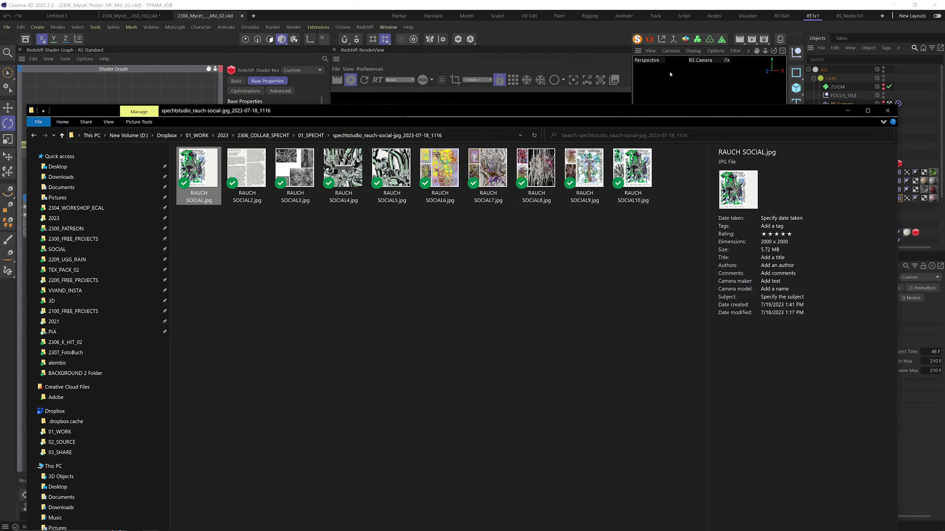
{"action": "left_click", "coordinate": [628, 173]}
{"action": "key", "text": "space"}
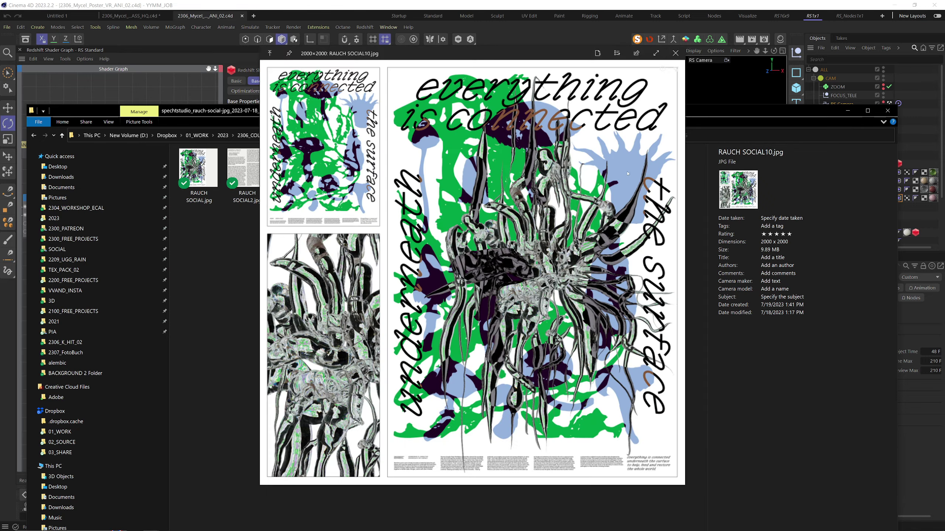
{"action": "key", "text": "space"}
Step: Switch back to Cinema 4D and stop the interactive render in the Redshift RenderView
{"action": "key", "text": "alt+Tab"}
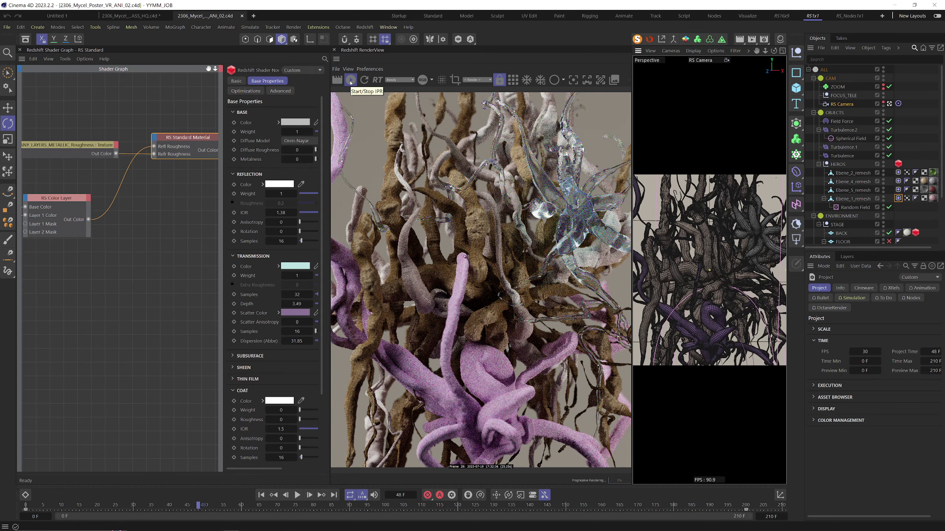
{"action": "left_click", "coordinate": [350, 80]}
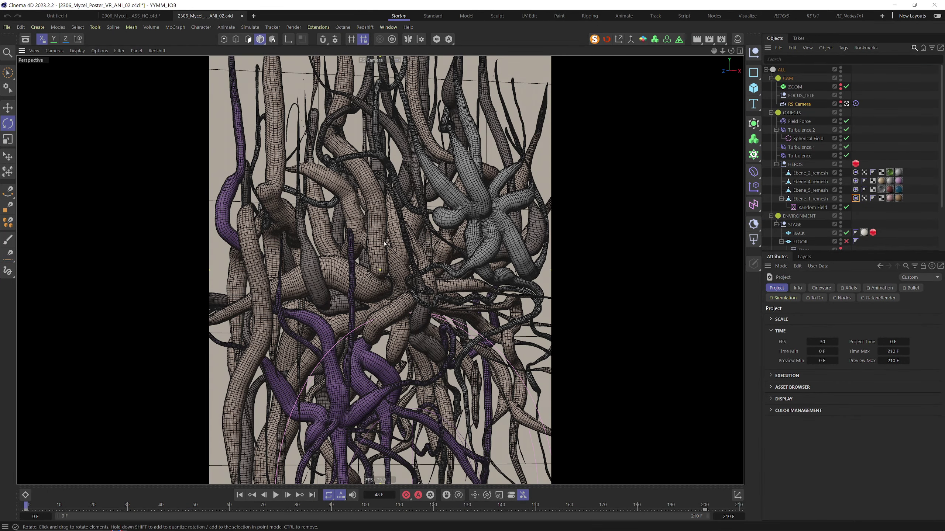
Step: Inspect the Field Force object's properties and its Ebene_2_remesh field layer, checking the Ebene_1_remesh and Ebene_2_remesh meshes
{"action": "left_click", "coordinate": [401, 230]}
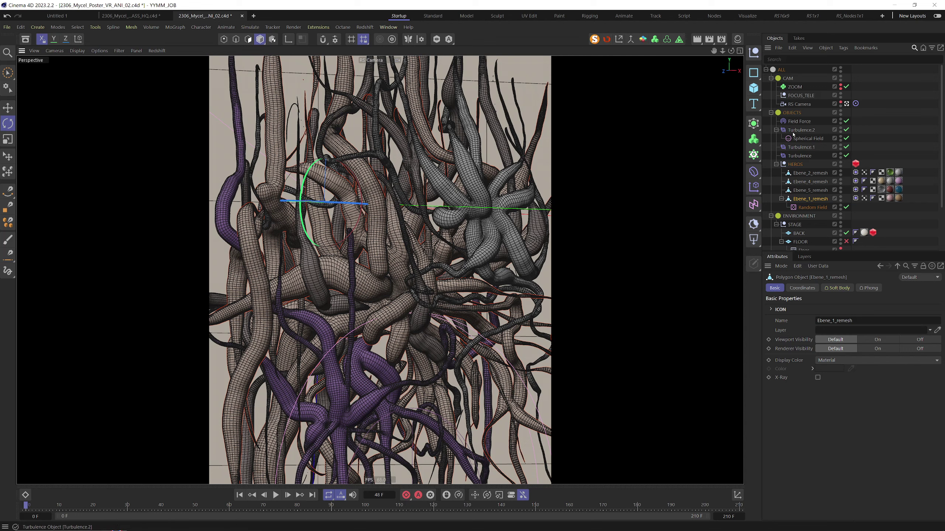
{"action": "left_click", "coordinate": [799, 121]}
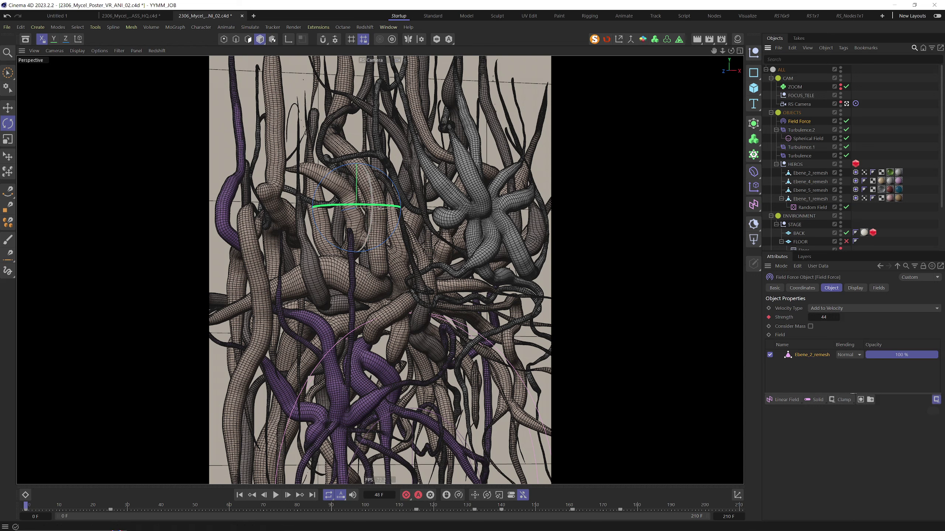
{"action": "left_click", "coordinate": [811, 173]}
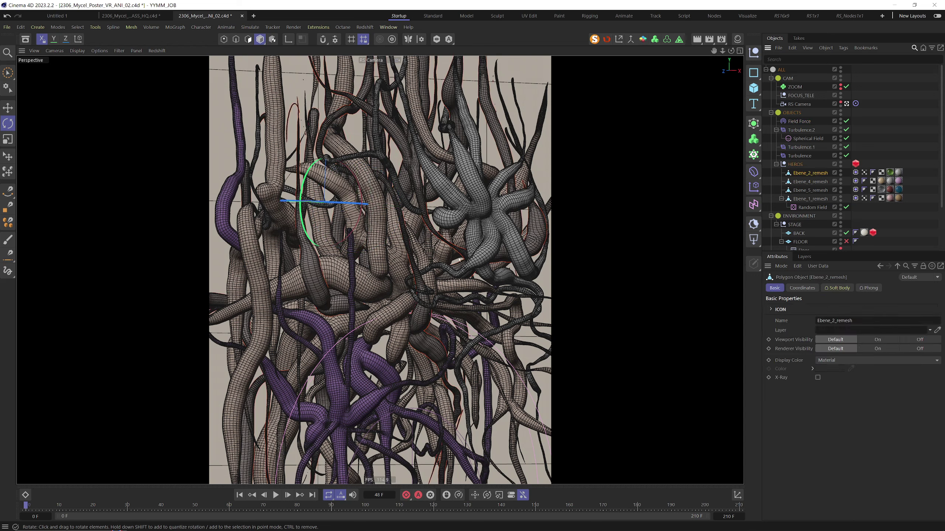
{"action": "left_click", "coordinate": [799, 121]}
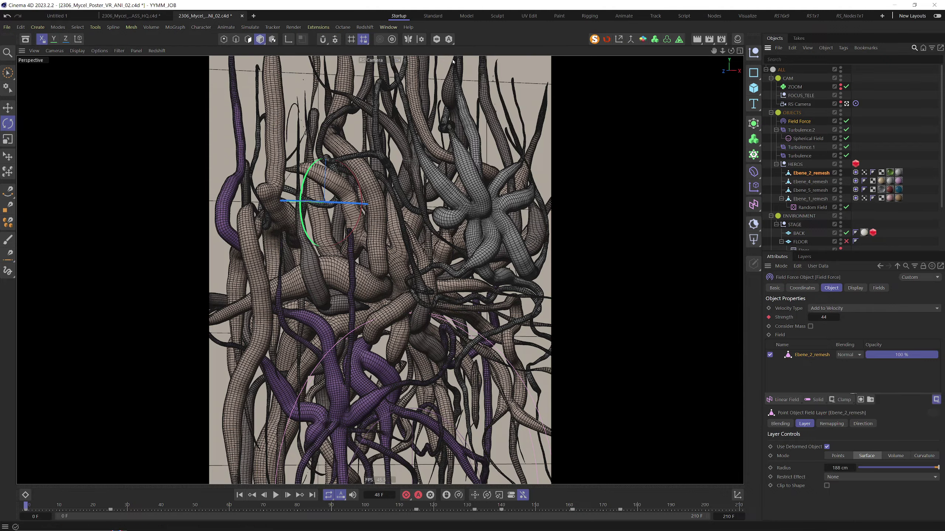
Step: Play the root simulation up to frame 196 and examine the deformed roots up close from outside the render camera
{"action": "left_click", "coordinate": [275, 495]}
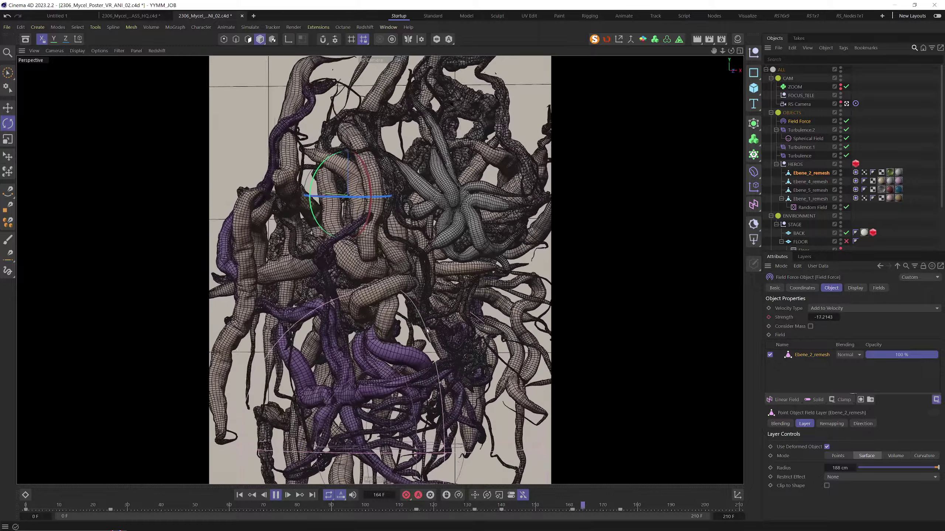
{"action": "left_click", "coordinate": [275, 495]}
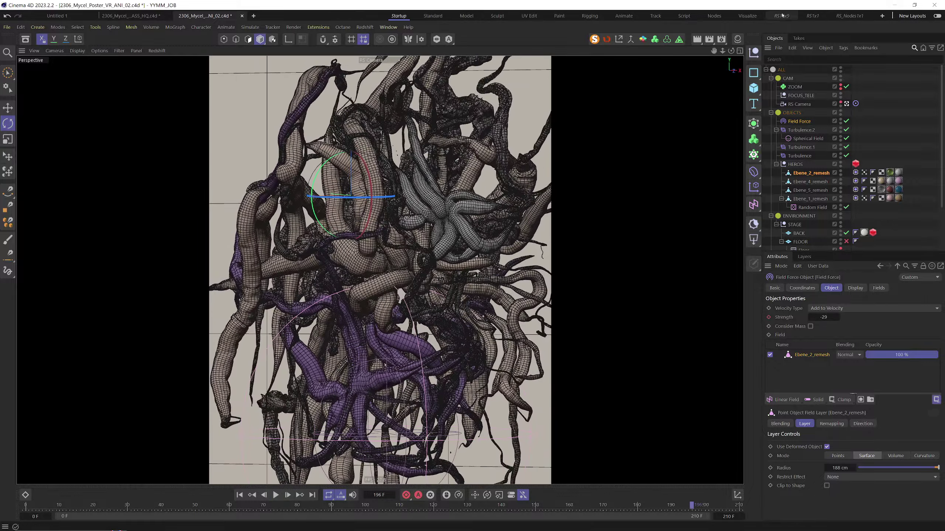
{"action": "left_click", "coordinate": [739, 50]}
{"action": "left_click", "coordinate": [739, 50]}
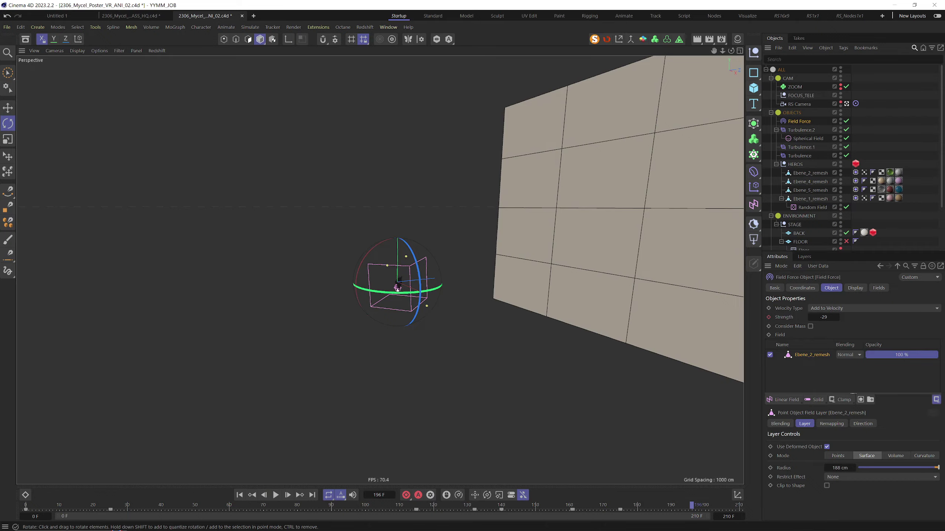
{"action": "right_click_drag", "start_coordinate": [397, 290], "coordinate": [379, 270], "text": "alt"}
{"action": "left_click_drag", "start_coordinate": [647, 259], "coordinate": [631, 252], "text": "alt"}
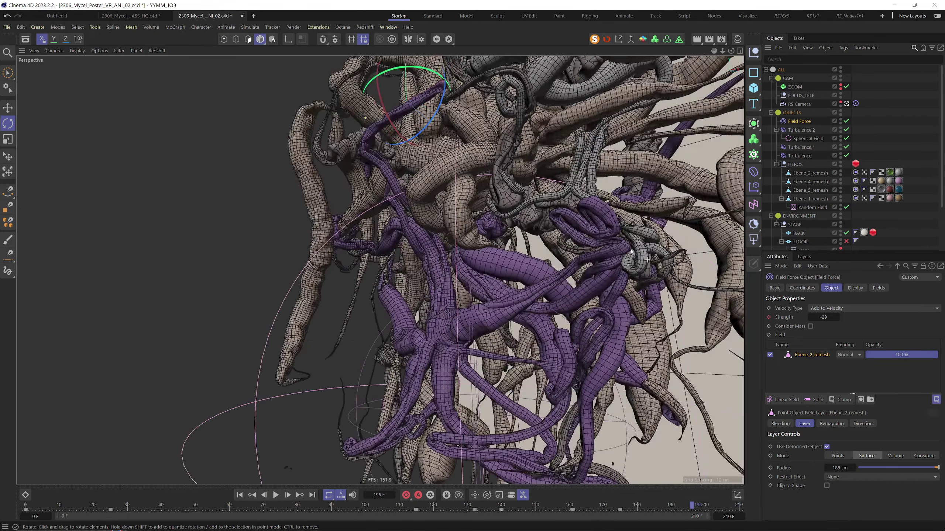
{"action": "right_click_drag", "start_coordinate": [631, 251], "coordinate": [657, 279], "text": "alt"}
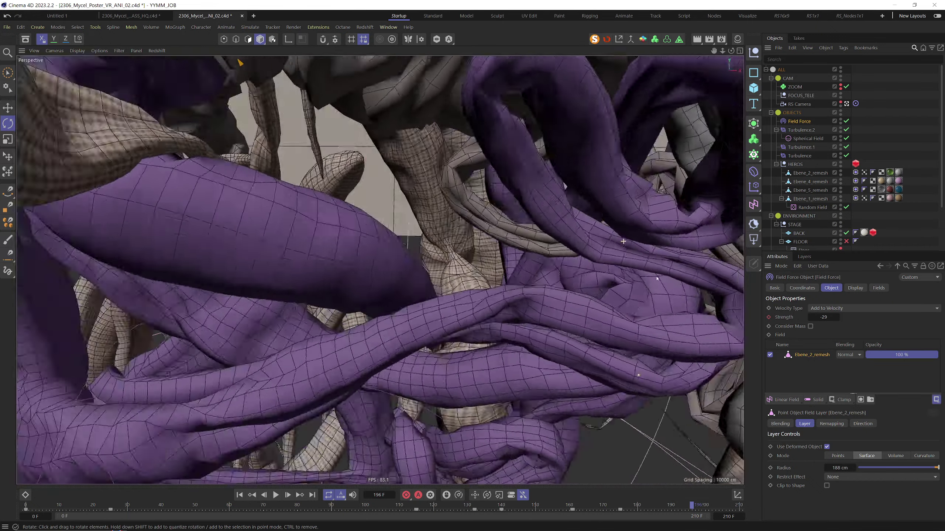
{"action": "left_click_drag", "start_coordinate": [657, 278], "coordinate": [415, 188], "text": "alt"}
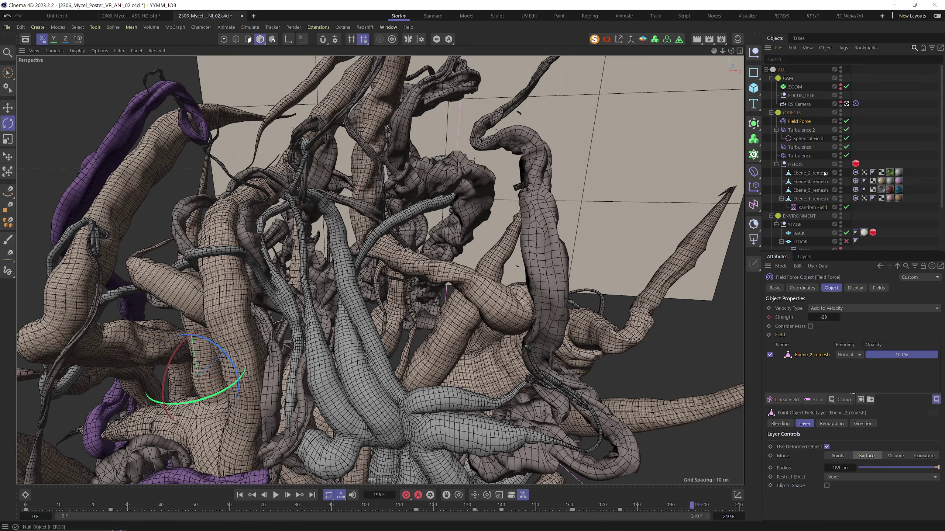
{"action": "left_click_drag", "start_coordinate": [551, 252], "coordinate": [306, 312], "text": "alt"}
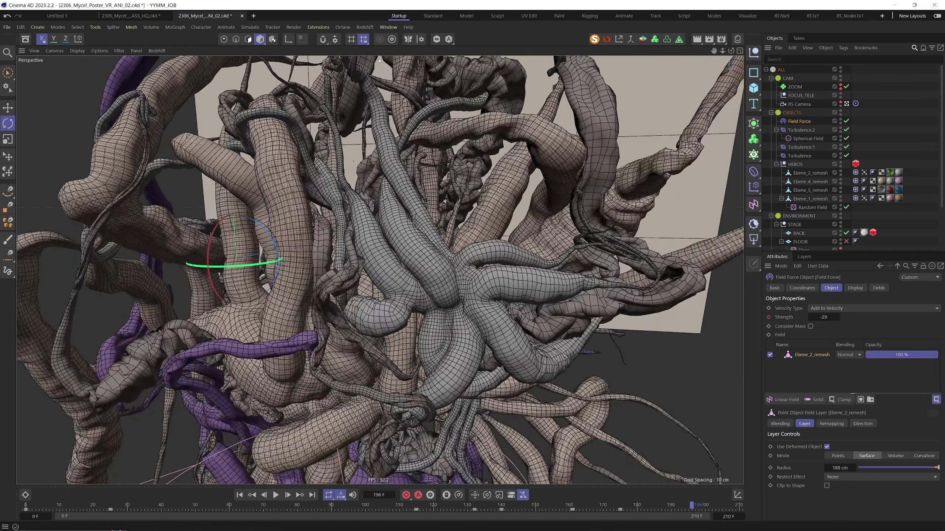
Step: Review the Surface and Soft Body settings of the Cloth tag on Ebene_2_remesh
{"action": "left_click", "coordinate": [855, 172]}
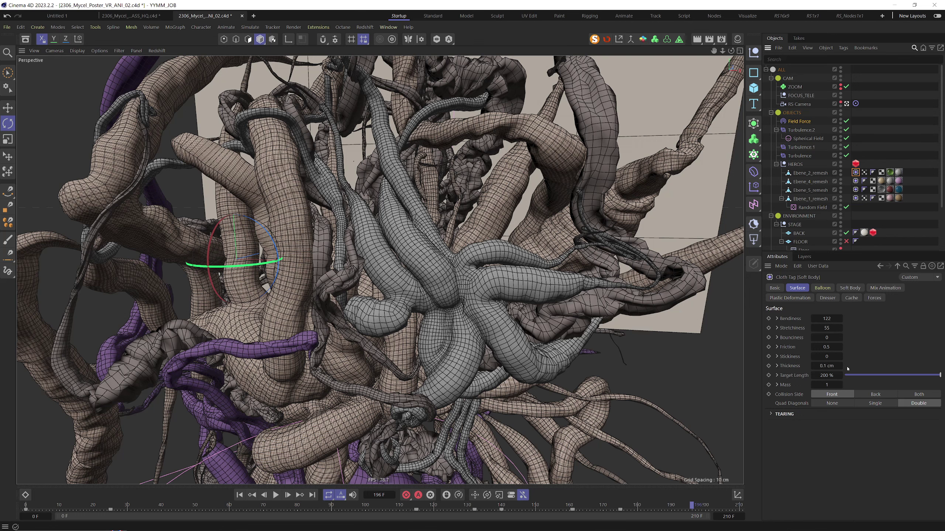
{"action": "left_click", "coordinate": [848, 288]}
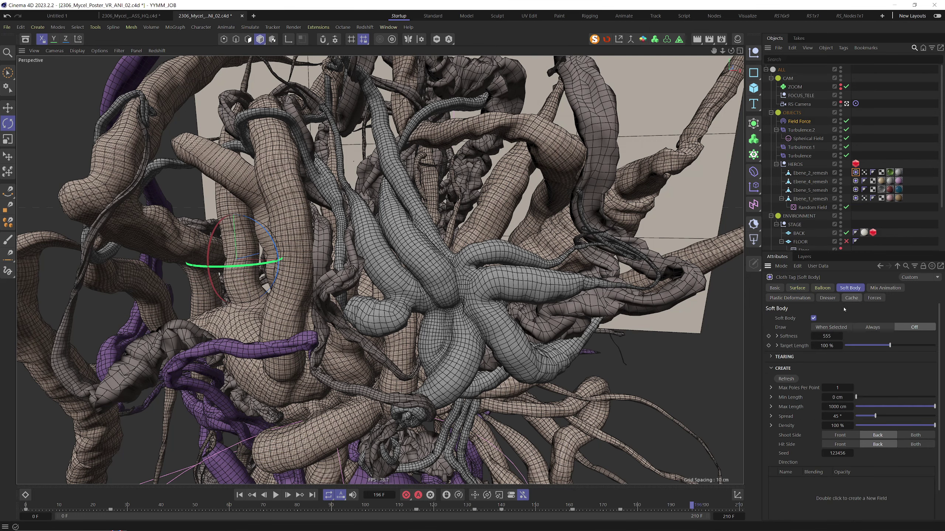
Step: Switch to the 2306_Mycel_Poster_VR_GLASS_HQ.c4d document, deselect its geometry, and review the Output and Save render settings
{"action": "left_click", "coordinate": [131, 16]}
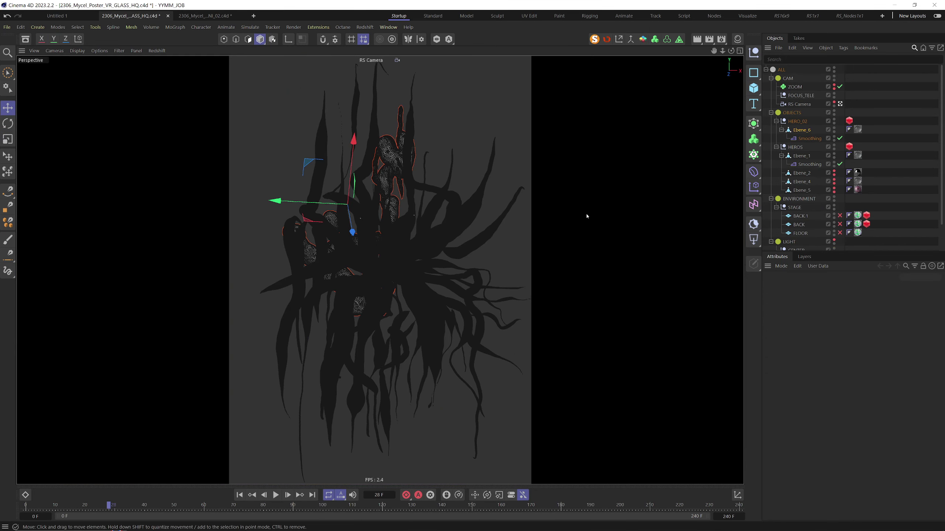
{"action": "left_click", "coordinate": [459, 128]}
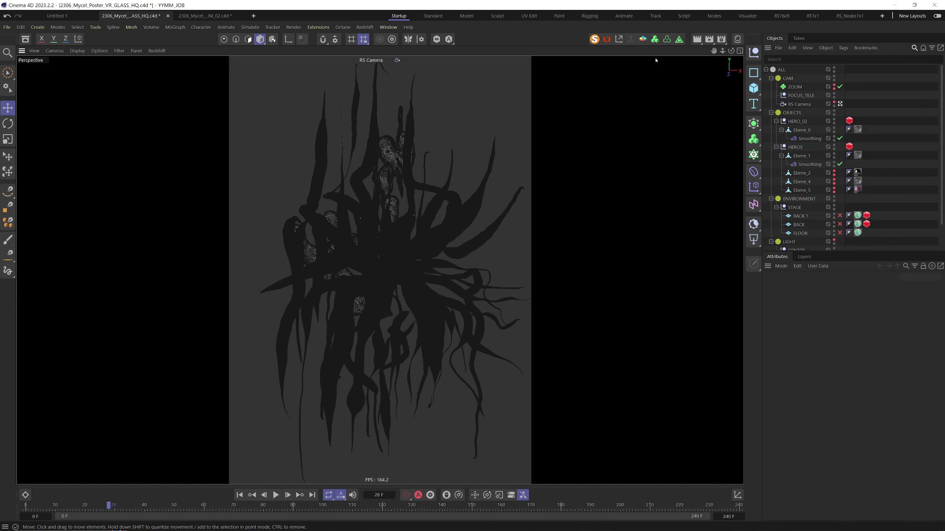
{"action": "left_click", "coordinate": [721, 39]}
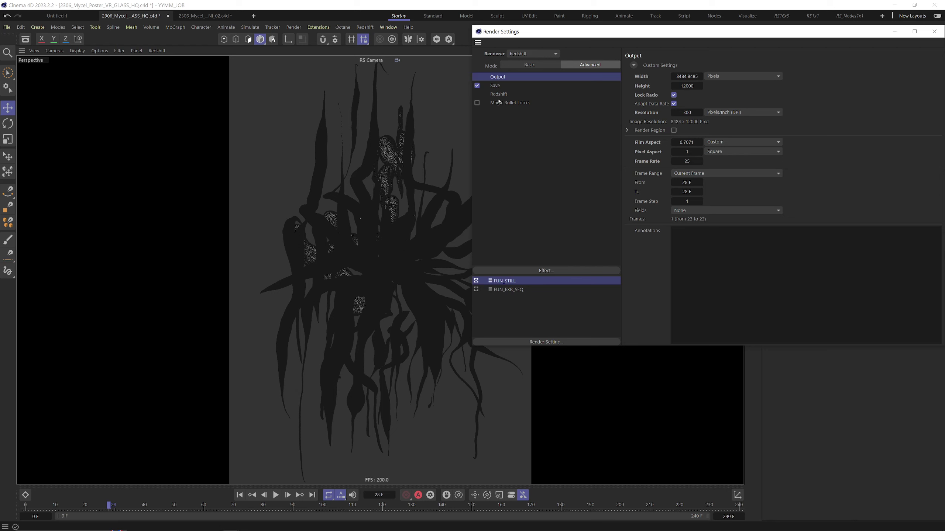
{"action": "left_click", "coordinate": [497, 86]}
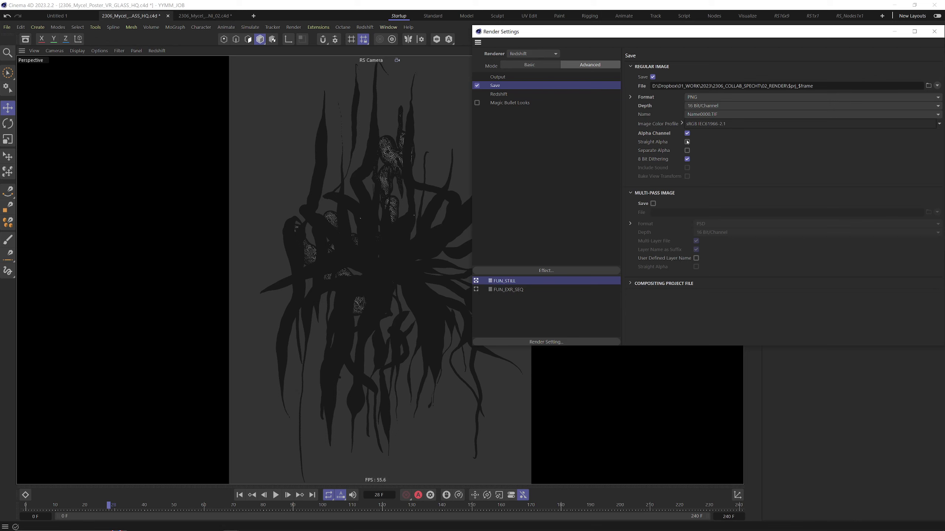
{"action": "left_click", "coordinate": [498, 78]}
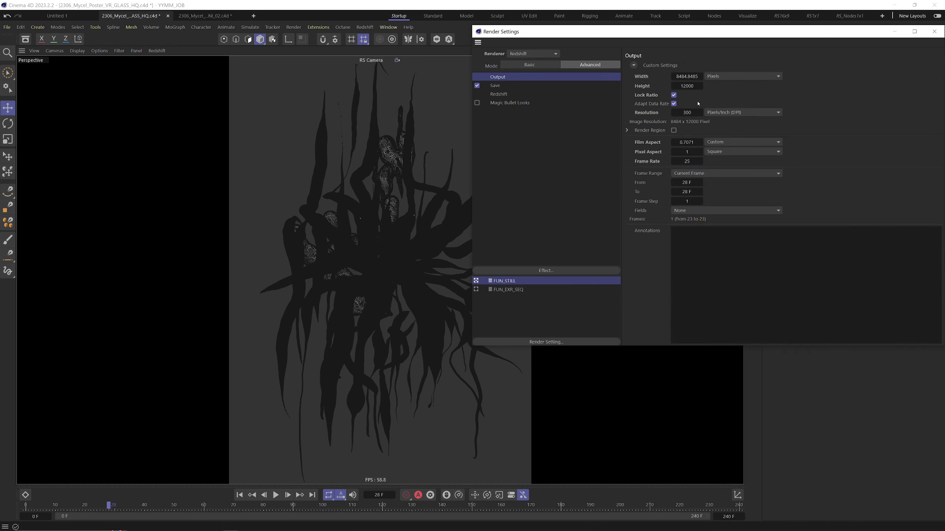
Step: Set the render output height to 2000 pixels with the ratio locked
{"action": "left_click", "coordinate": [687, 86]}
{"action": "type", "text": "2000"}
{"action": "key", "text": "Return"}
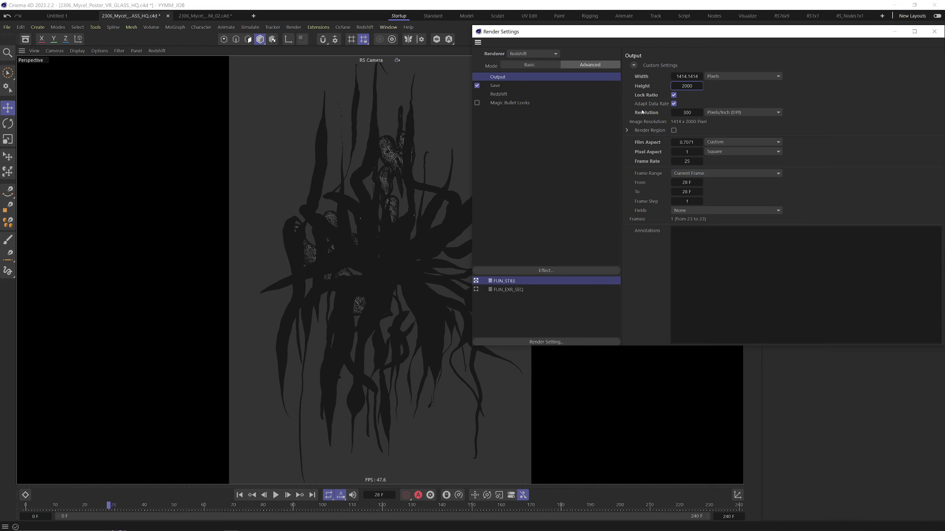
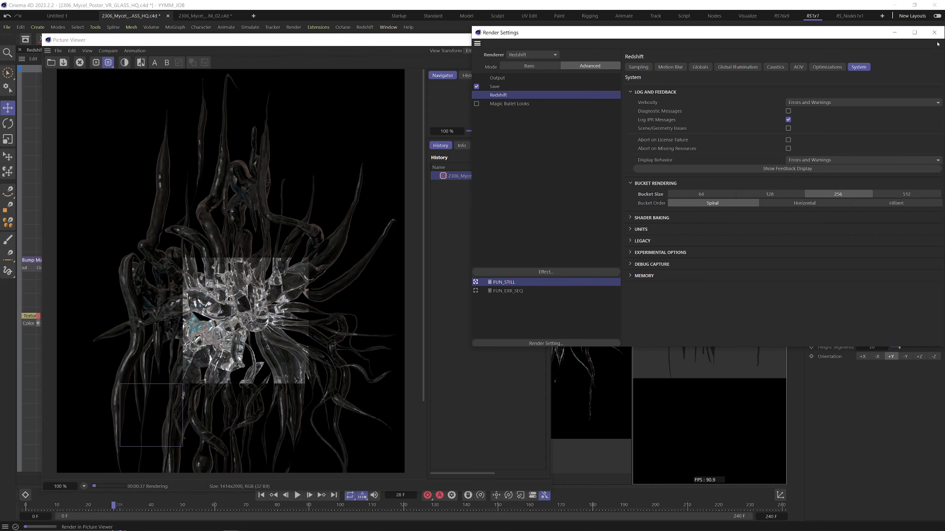
Step: Close the render settings, examine the glass root render in the Picture Viewer, and close the viewer
{"action": "left_click", "coordinate": [934, 33]}
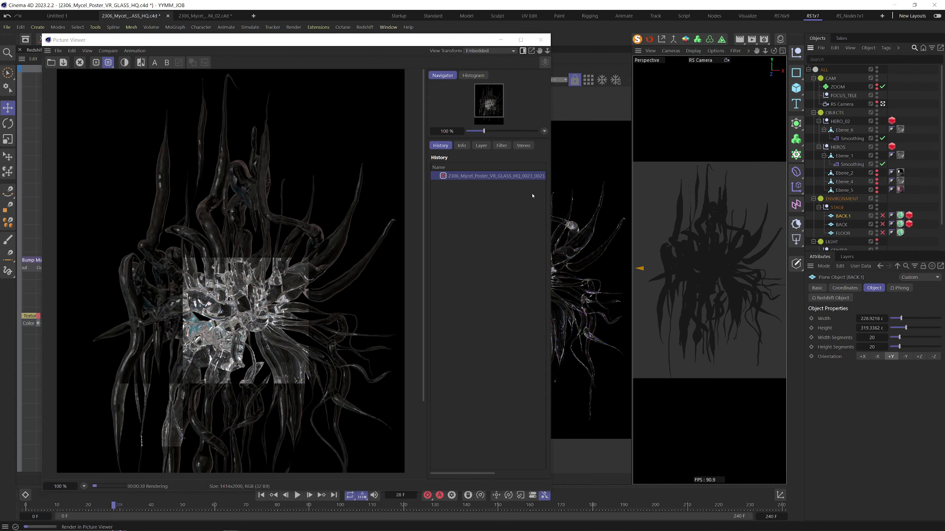
{"action": "scroll", "coordinate": [250, 219], "scroll_direction": "down", "scroll_amount": 4}
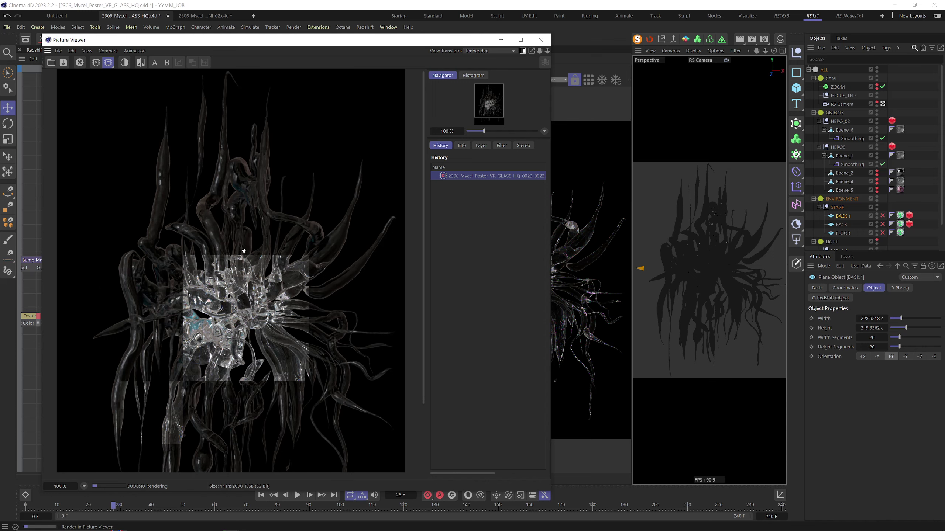
{"action": "left_click_drag", "start_coordinate": [250, 218], "coordinate": [248, 241]}
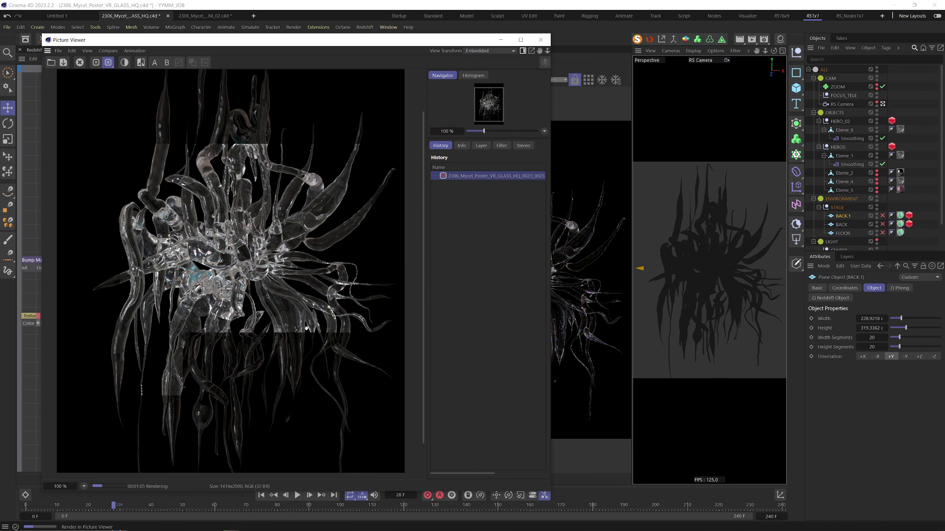
{"action": "left_click", "coordinate": [540, 39]}
Step: Enable the BACK plane in the STAGE group, keeping BACK.1 and FLOOR disabled
{"action": "left_click", "coordinate": [882, 216]}
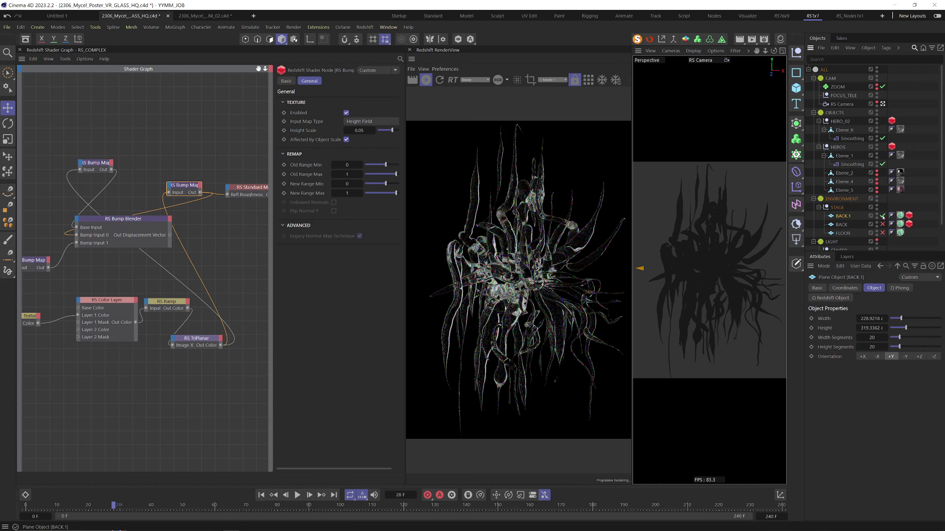
{"action": "left_click", "coordinate": [882, 216]}
{"action": "left_click", "coordinate": [882, 232]}
{"action": "left_click", "coordinate": [883, 224]}
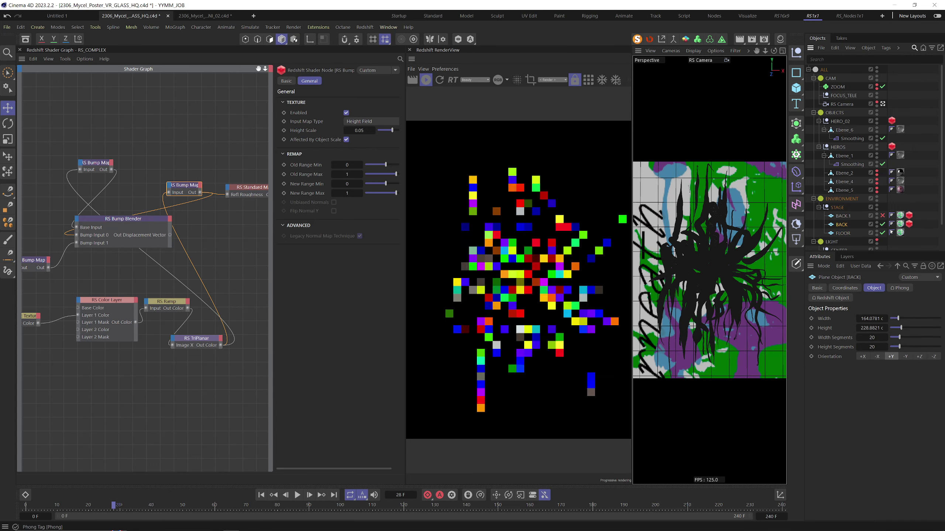
{"action": "left_click", "coordinate": [882, 233]}
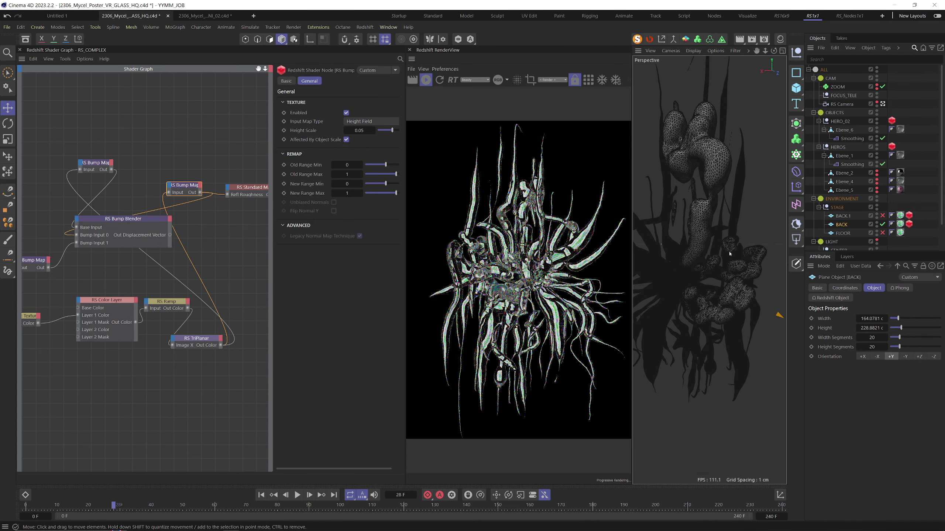
Step: Frame the BACK plane in the viewport and examine its poster texture and placement relative to the roots
{"action": "key", "text": "o"}
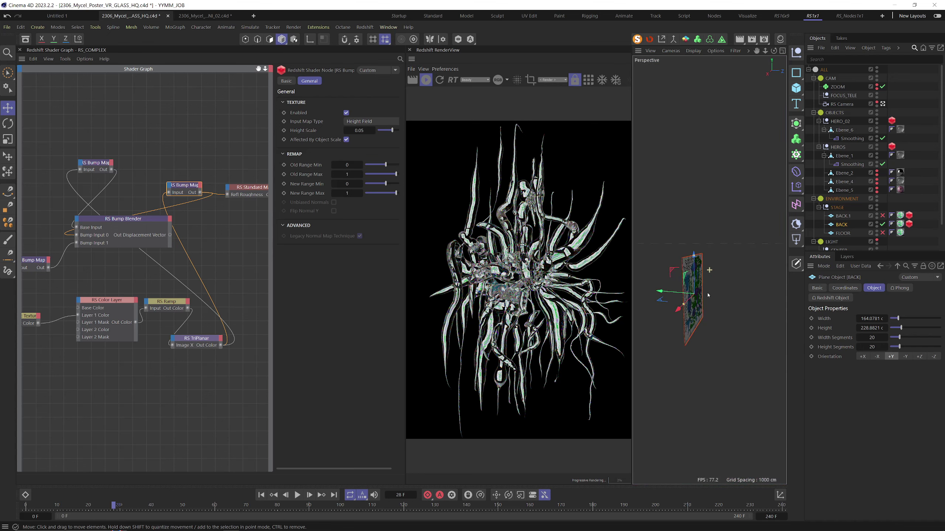
{"action": "left_click_drag", "start_coordinate": [708, 295], "coordinate": [645, 289], "text": "alt"}
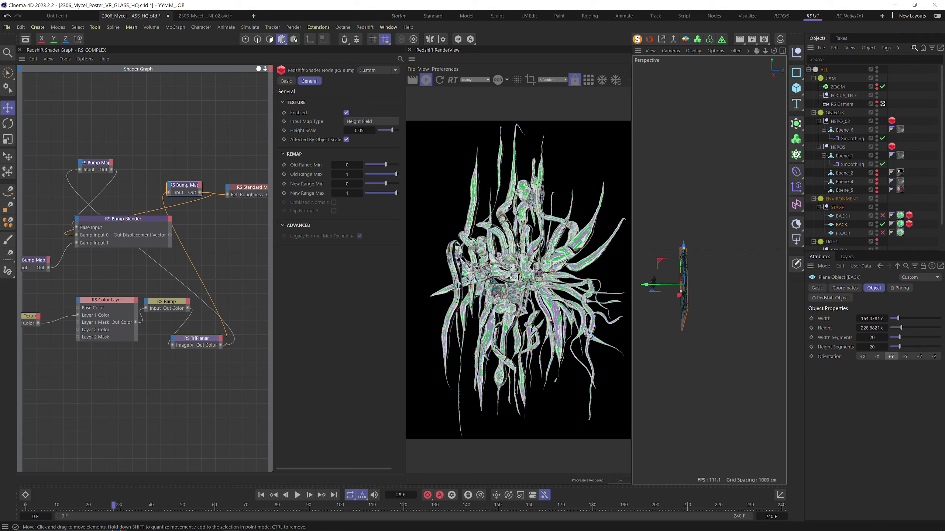
{"action": "scroll", "coordinate": [660, 287], "scroll_direction": "up", "scroll_amount": 5}
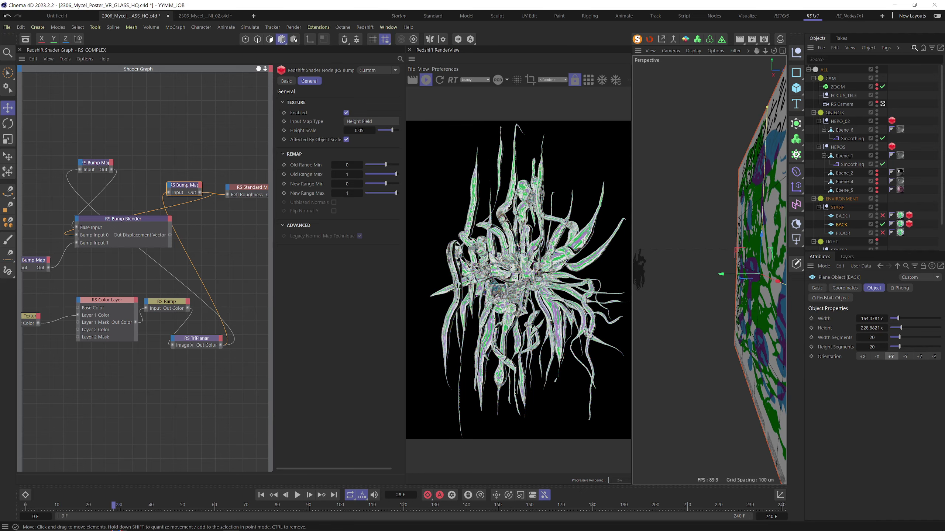
{"action": "left_click_drag", "start_coordinate": [678, 287], "coordinate": [595, 276], "text": "alt"}
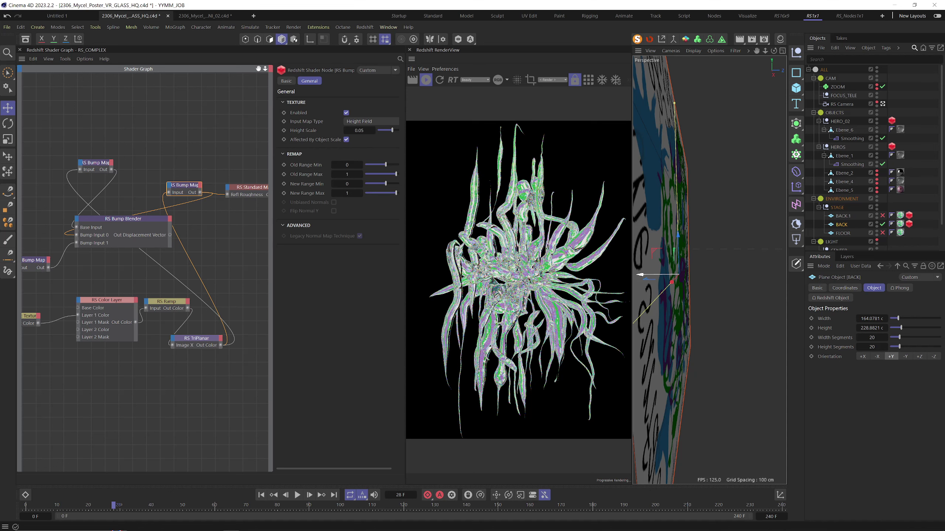
{"action": "left_click_drag", "start_coordinate": [666, 259], "coordinate": [715, 264], "text": "alt"}
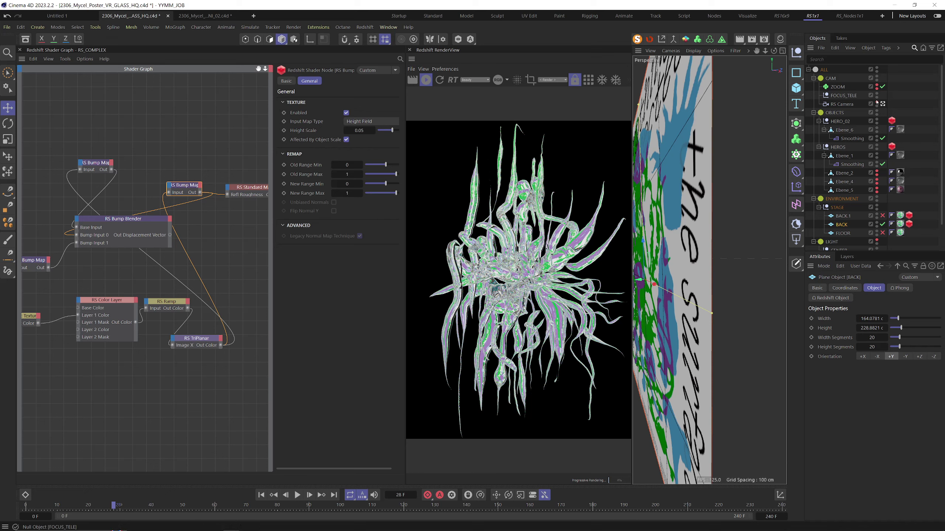
Step: Move the BACK plane farther away from the roots in the perspective view and examine how the glass refractions change in the render
{"action": "left_click", "coordinate": [783, 51]}
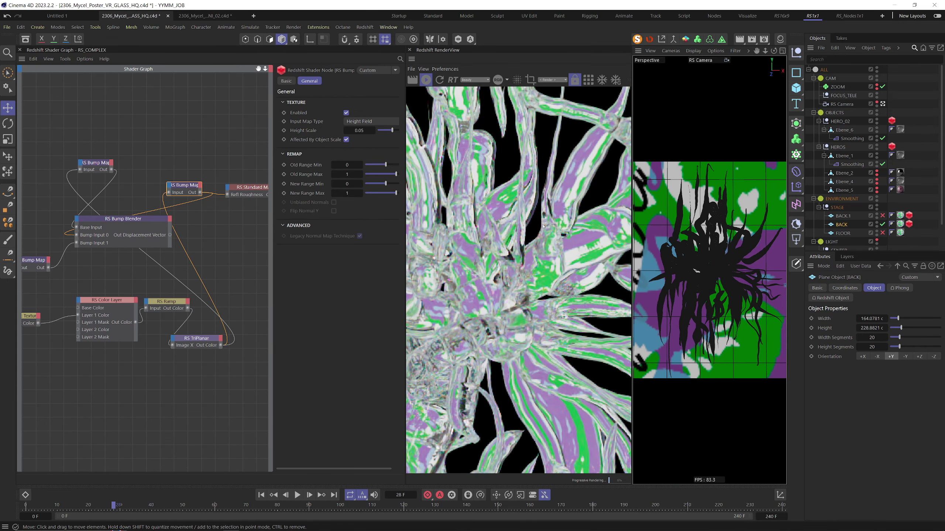
{"action": "scroll", "coordinate": [583, 200], "scroll_direction": "down", "scroll_amount": 3}
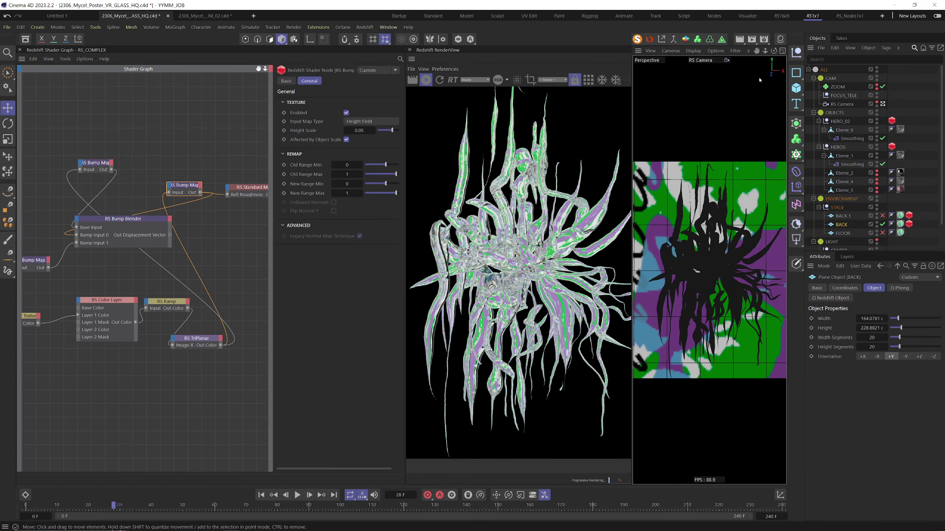
{"action": "left_click", "coordinate": [783, 51]}
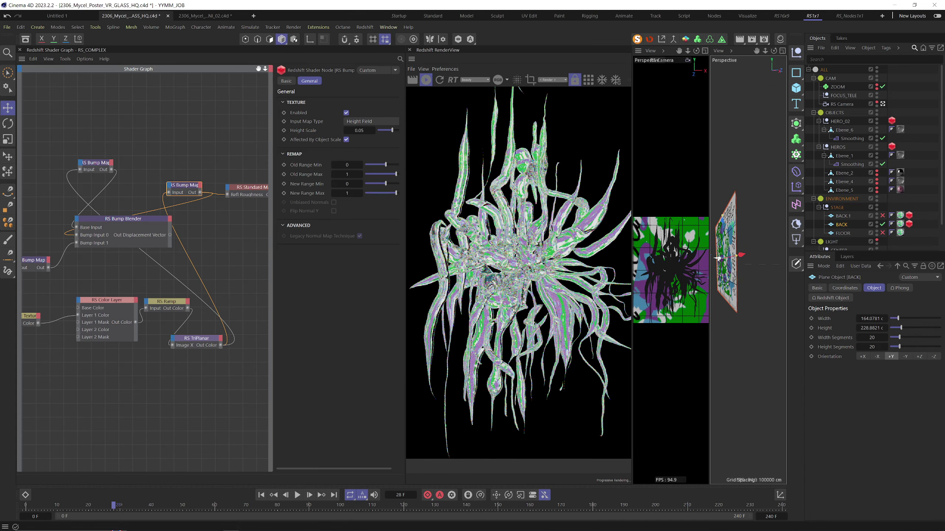
{"action": "left_click_drag", "start_coordinate": [717, 257], "coordinate": [766, 259]}
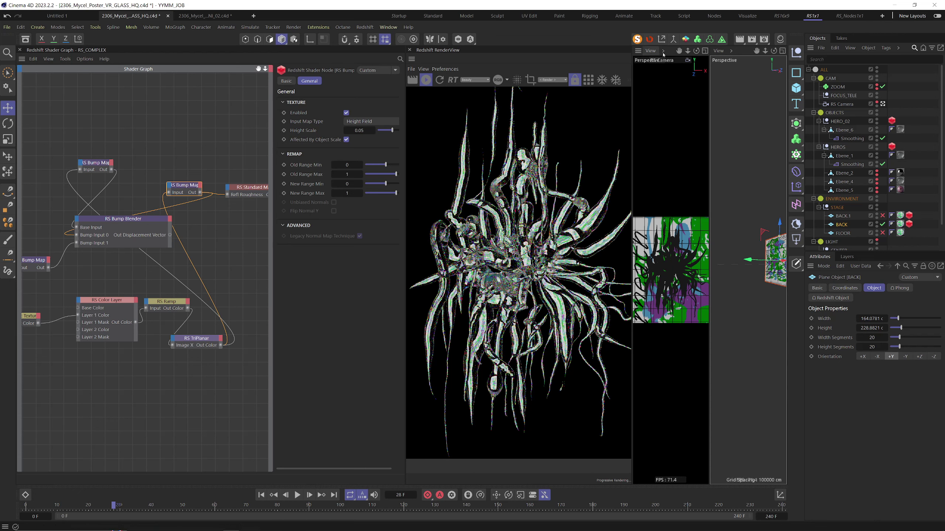
{"action": "left_click", "coordinate": [705, 52]}
{"action": "scroll", "coordinate": [532, 164], "scroll_direction": "up", "scroll_amount": 3}
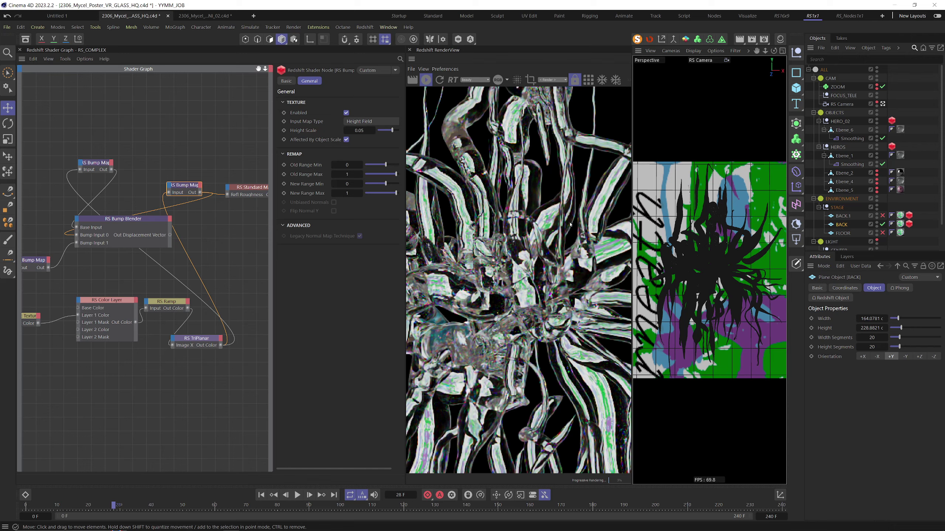
{"action": "scroll", "coordinate": [592, 171], "scroll_direction": "down", "scroll_amount": 3}
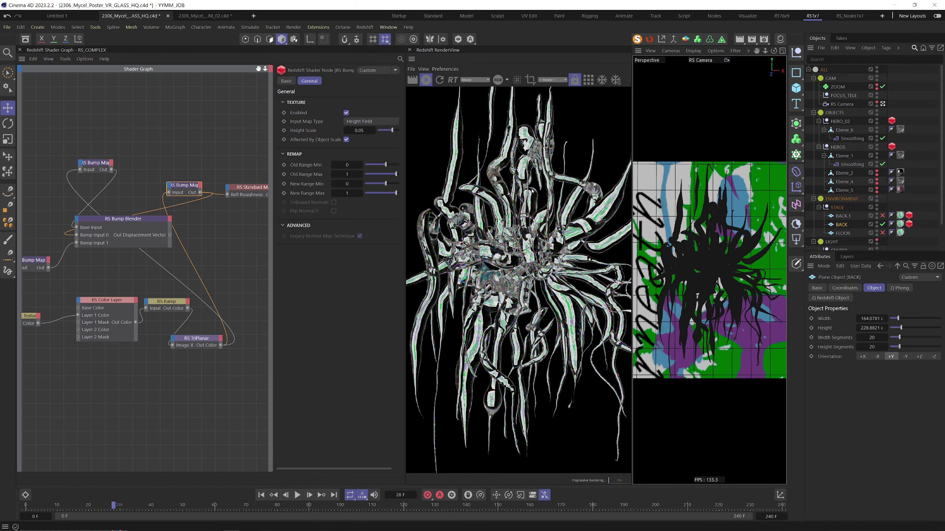
Step: Enable the BACK.1 and FLOOR planes in the STAGE group
{"action": "left_click", "coordinate": [882, 216]}
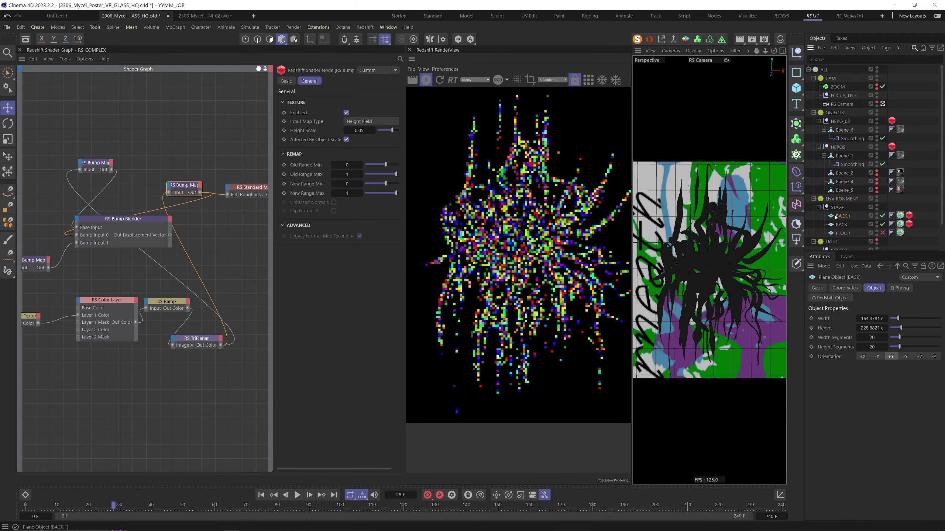
{"action": "left_click", "coordinate": [782, 51]}
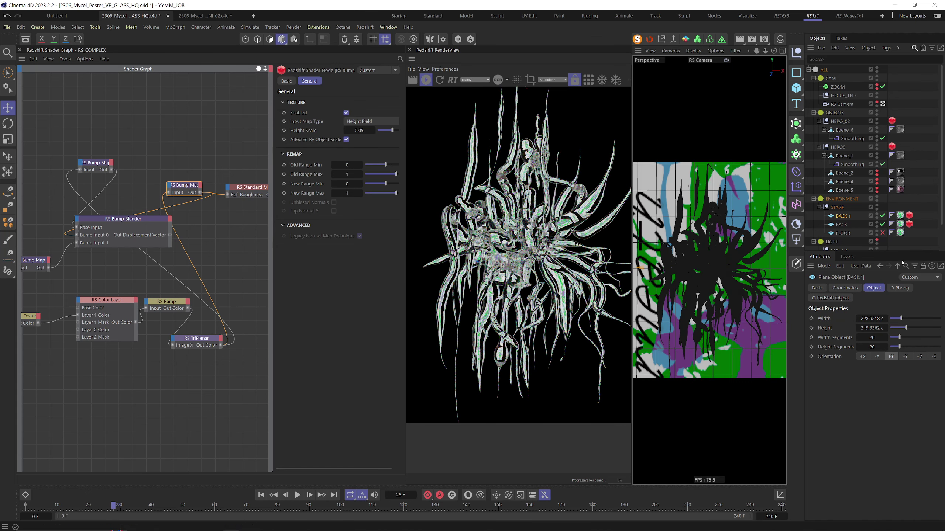
{"action": "left_click", "coordinate": [882, 233]}
{"action": "left_click", "coordinate": [845, 234]}
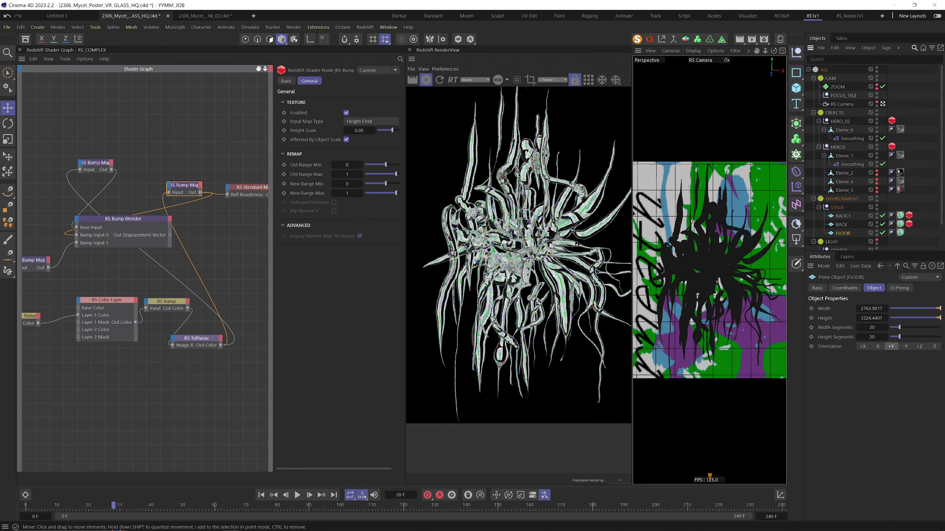
Step: Open the FLOOR plane's BG material and examine the emission settings of its RS Standard Material node
{"action": "double_click", "coordinate": [900, 232]}
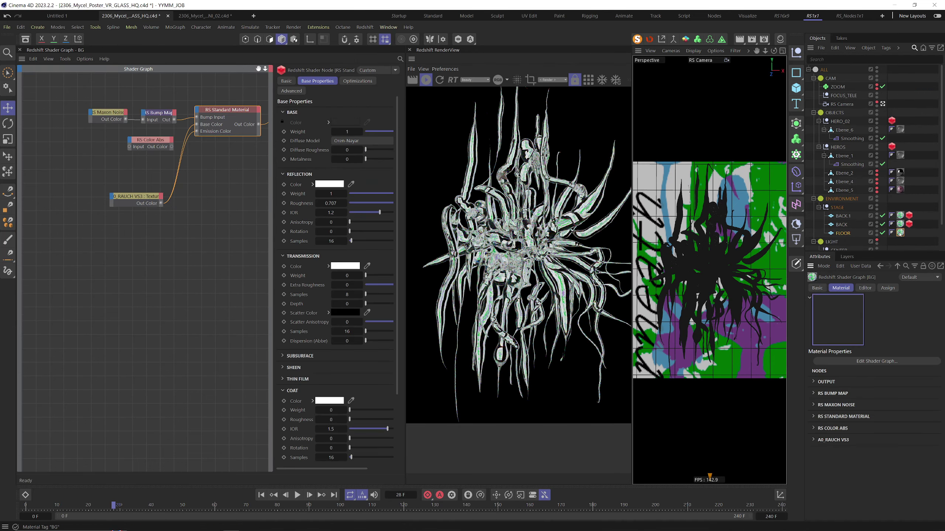
{"action": "left_click", "coordinate": [218, 118]}
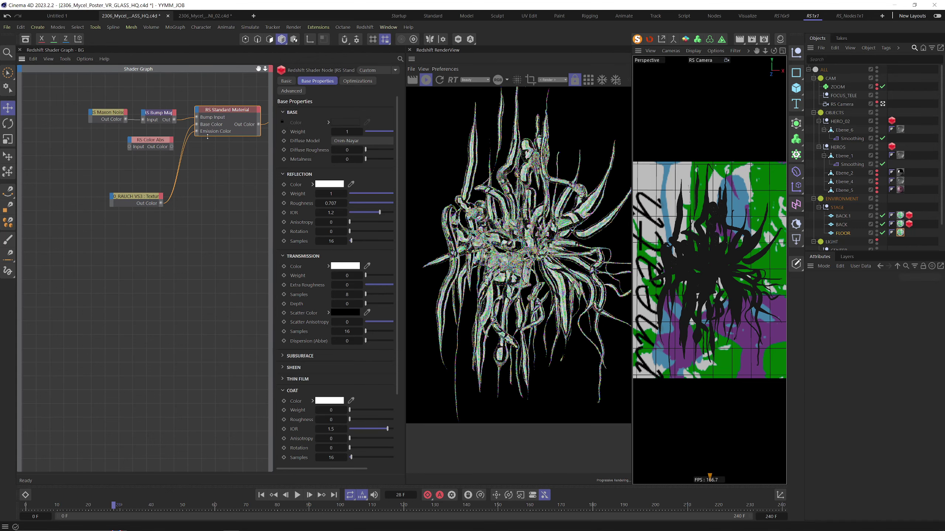
{"action": "scroll", "coordinate": [311, 390], "scroll_direction": "down", "scroll_amount": 3}
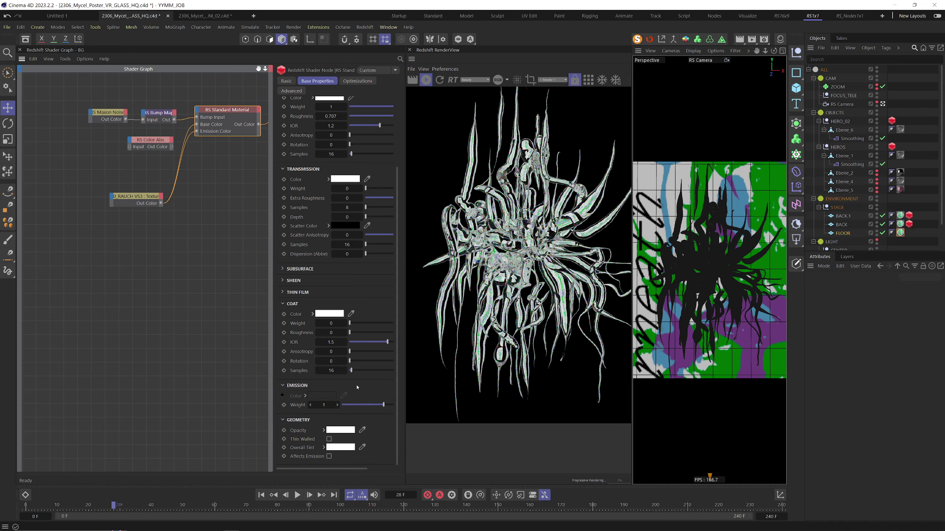
Step: Delete the Redshift Object tags from the BACK.1 and BACK planes
{"action": "left_click", "coordinate": [908, 216]}
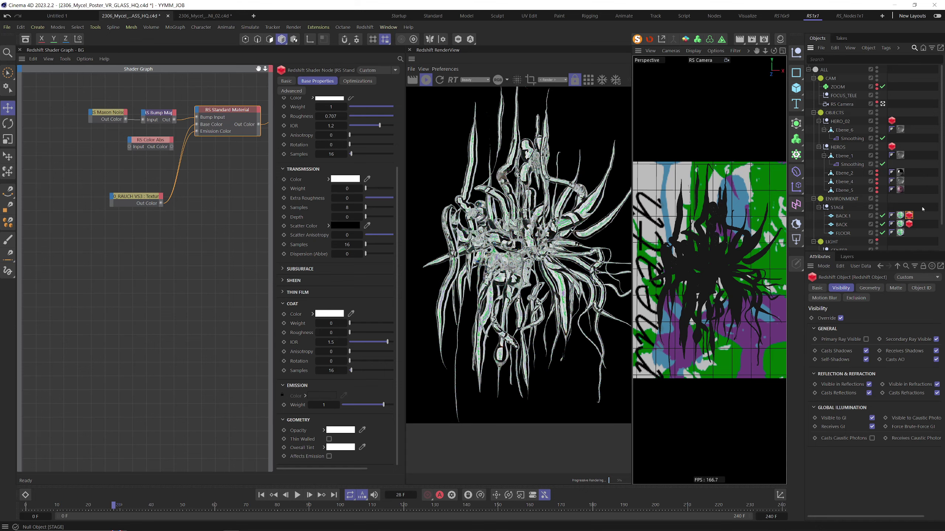
{"action": "left_click", "coordinate": [909, 224]}
{"action": "key", "text": "Delete"}
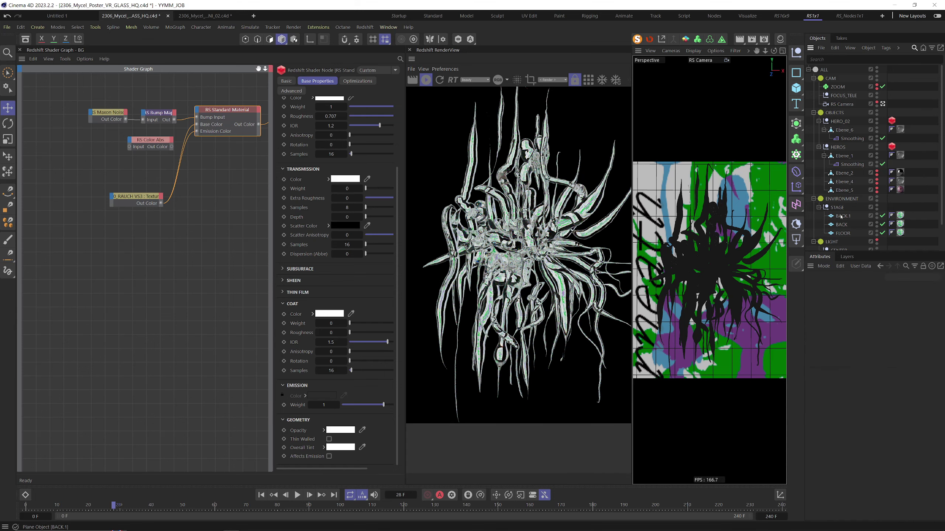
Step: Add a Redshift Object tag to BACK.1, enable its visibility Override, and turn off Primary Ray Visible
{"action": "right_click", "coordinate": [857, 216]}
{"action": "left_click", "coordinate": [857, 215]}
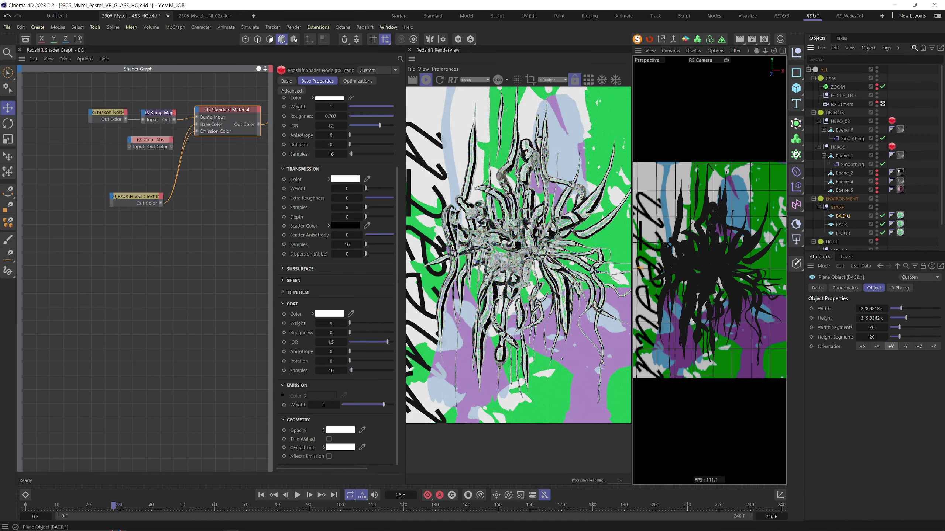
{"action": "right_click", "coordinate": [861, 216]}
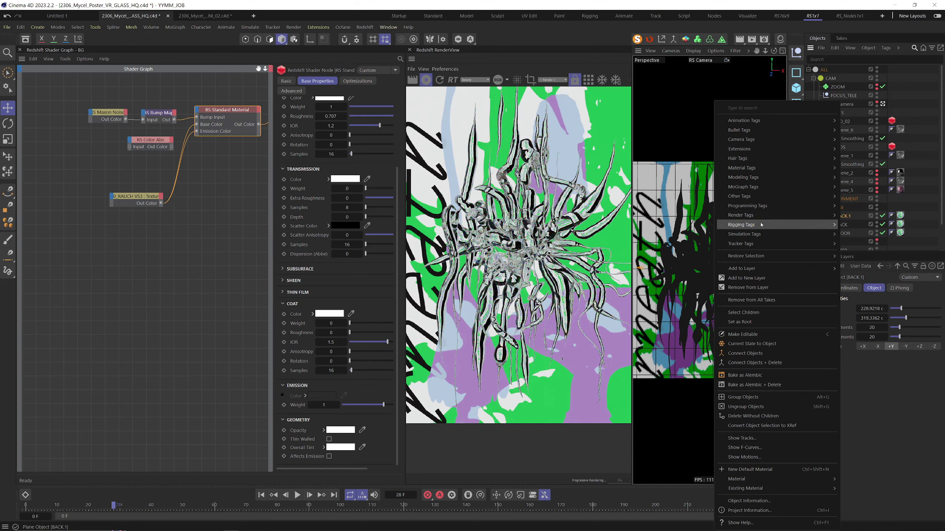
{"action": "mouse_move", "coordinate": [828, 215]}
{"action": "left_click", "coordinate": [862, 249]}
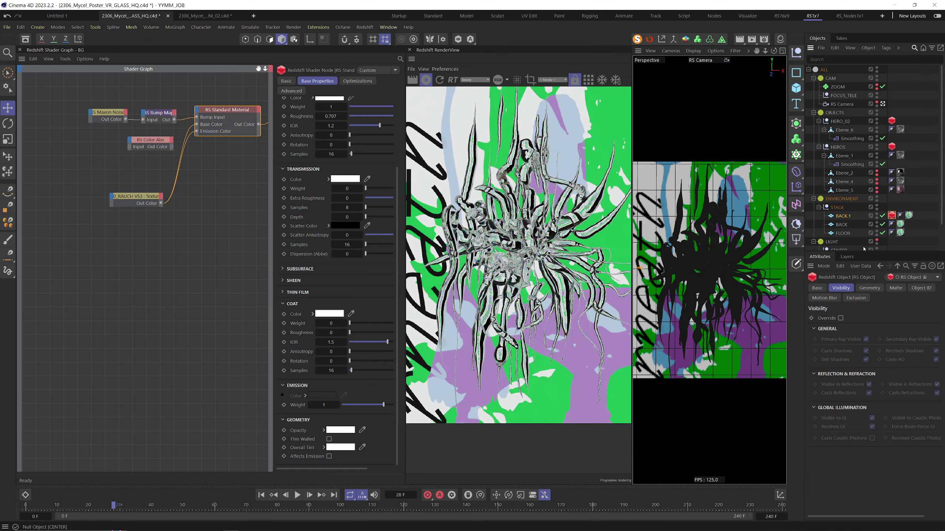
{"action": "left_click", "coordinate": [840, 318]}
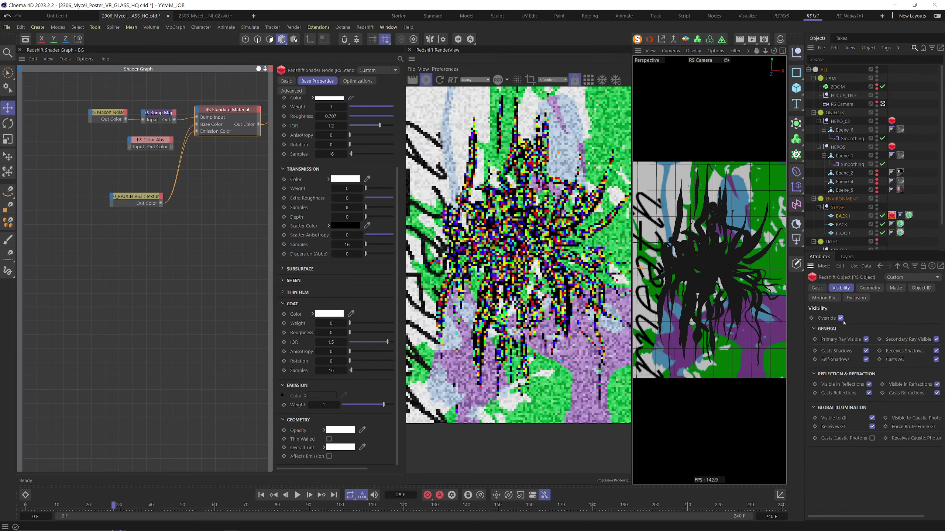
{"action": "left_click", "coordinate": [866, 340]}
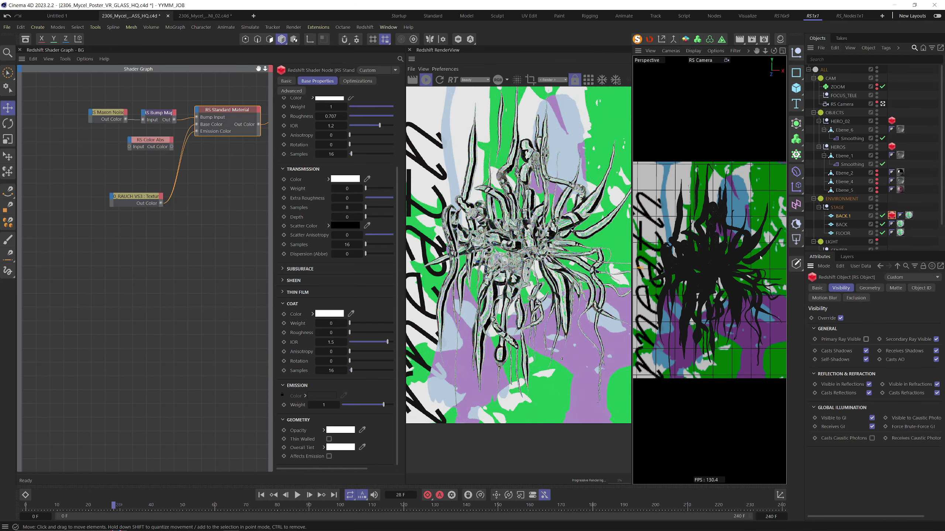
Step: Copy the Redshift Object tag from BACK.1 to the BACK and FLOOR planes
{"action": "left_click_drag", "start_coordinate": [892, 216], "coordinate": [839, 225], "text": "ctrl"}
{"action": "left_click_drag", "start_coordinate": [909, 224], "coordinate": [843, 232], "text": "ctrl"}
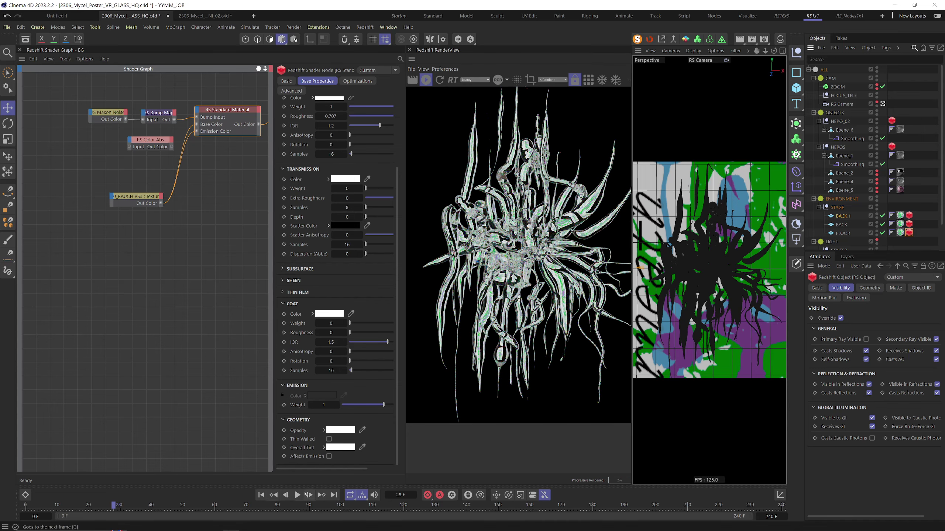
Step: Advance the timeline to frame 29, check the finished render in the Picture Viewer, and switch to the poster in Photoshop
{"action": "key", "text": "g"}
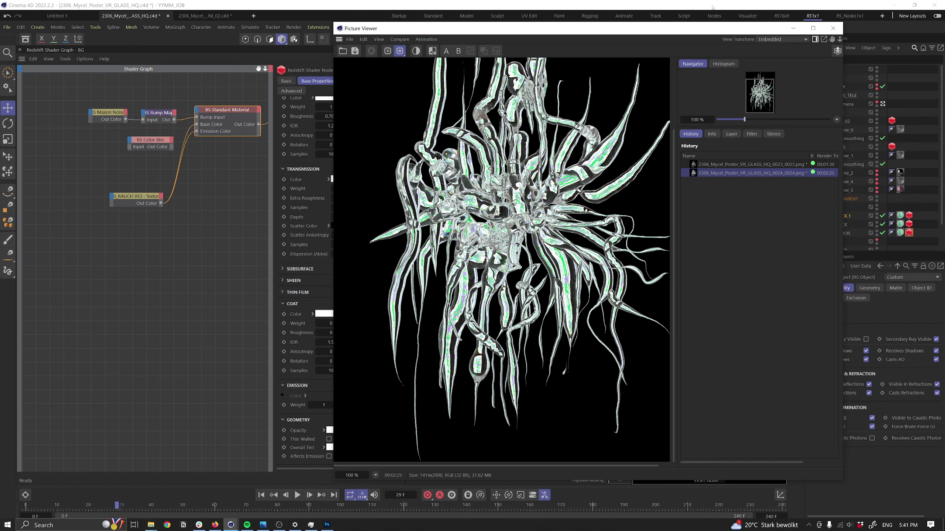
{"action": "left_click", "coordinate": [832, 29]}
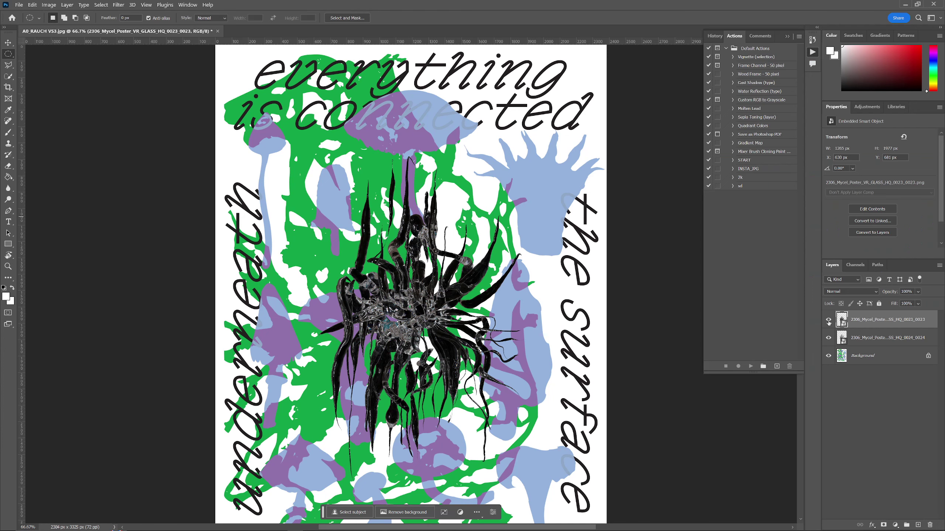
Step: Hide the GLASS_HQ_0024_0024 layer and scale up the GLASS_HQ_0023_0023 layer from its centre to about 2394 px wide
{"action": "left_click", "coordinate": [828, 338]}
{"action": "key", "text": "v"}
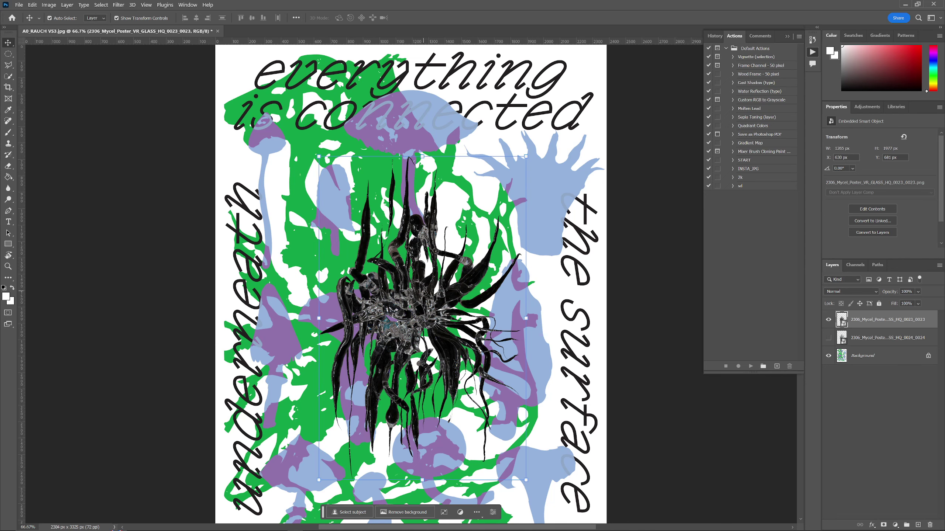
{"action": "key", "text": "ctrl+minus"}
{"action": "left_click_drag", "start_coordinate": [498, 164], "coordinate": [622, 87]}
{"action": "key", "text": "Return"}
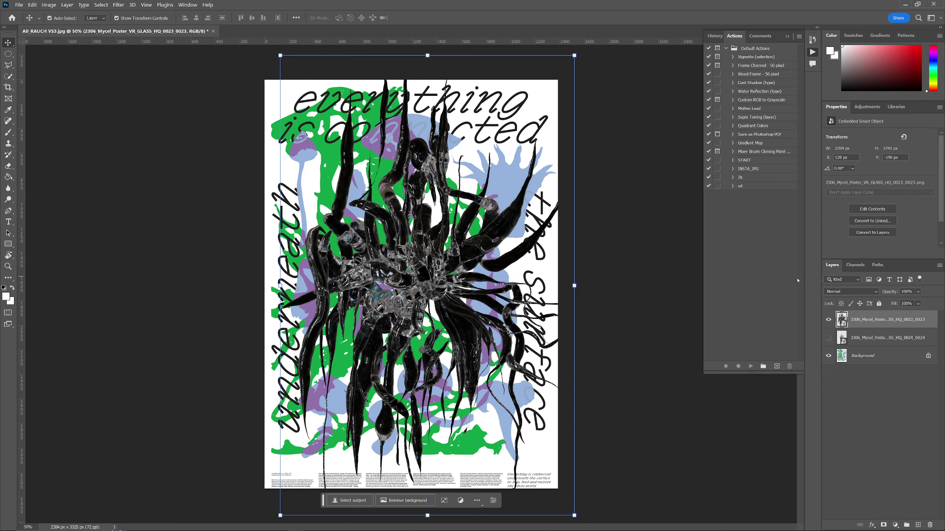
{"action": "left_click", "coordinate": [624, 194]}
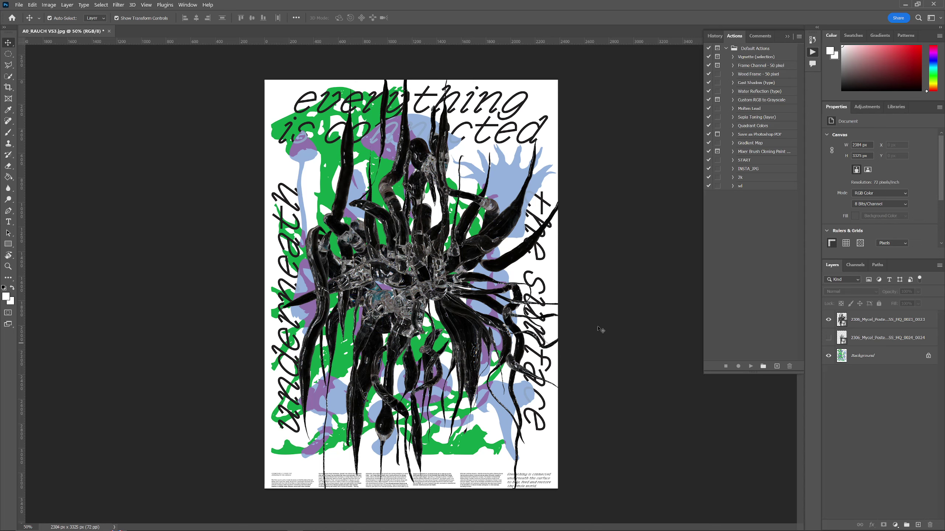
Step: Show the GLASS_HQ_0024_0024 layer in place of GLASS_HQ_0023_0023 and scale it from its centre to about 208%
{"action": "left_click", "coordinate": [829, 319]}
{"action": "left_click", "coordinate": [829, 338]}
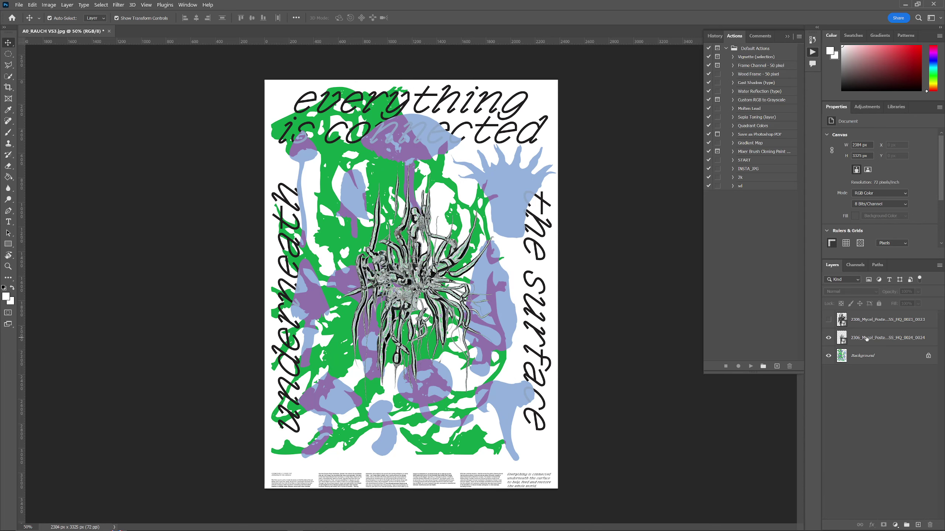
{"action": "left_click", "coordinate": [887, 338]}
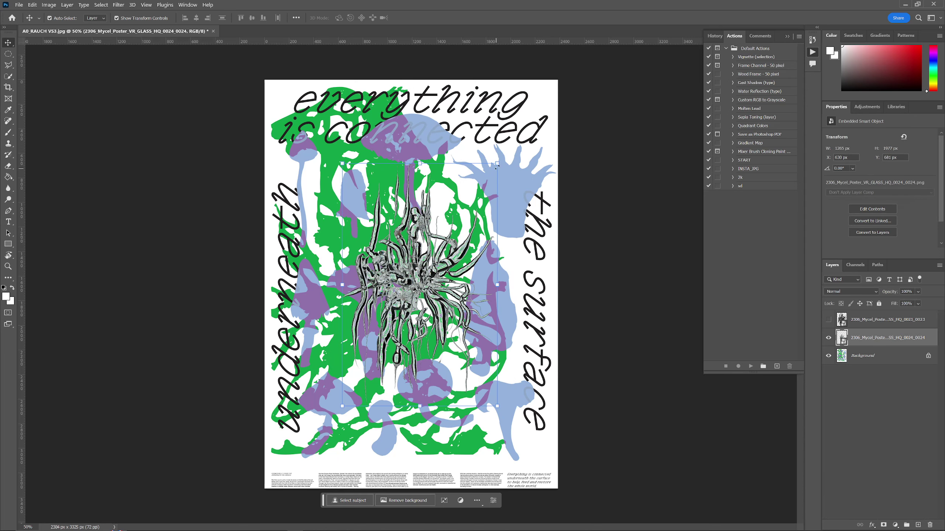
{"action": "left_click_drag", "start_coordinate": [497, 164], "coordinate": [584, 99], "text": "alt"}
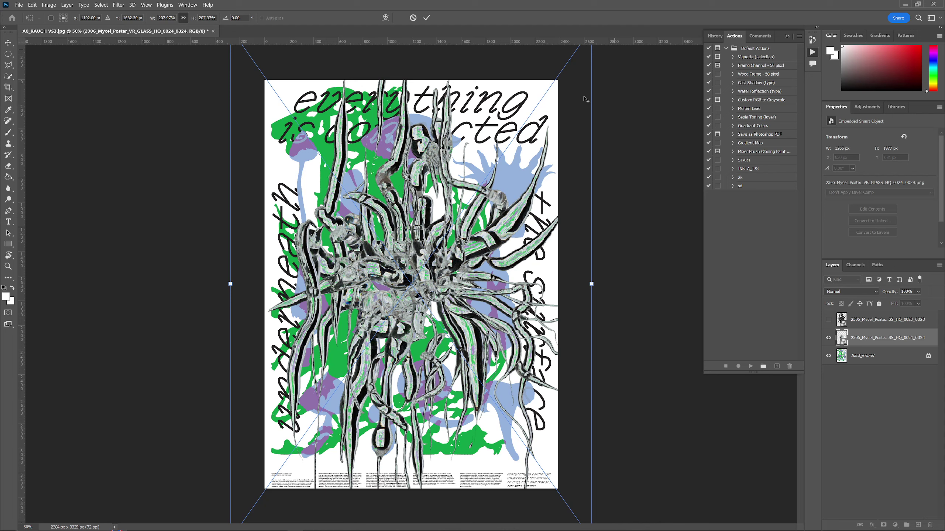
{"action": "key", "text": "Return"}
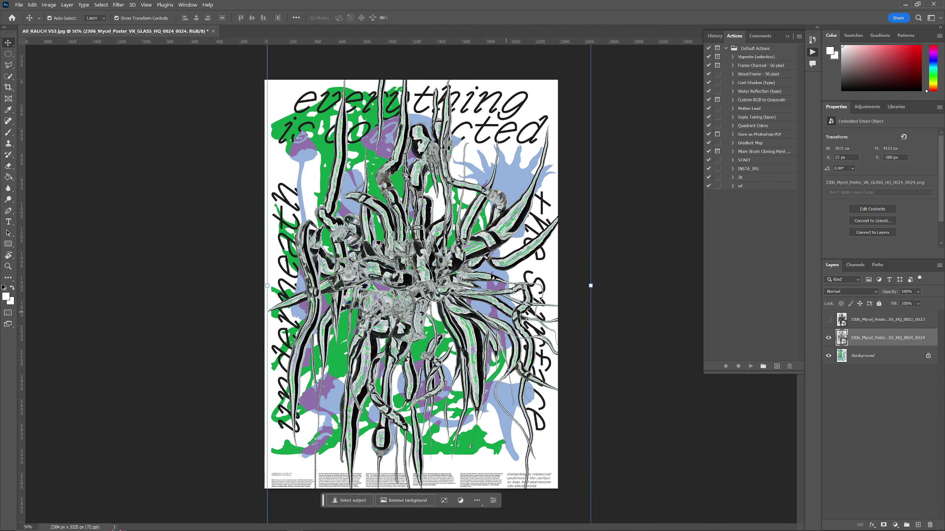
Step: Apply Levels to the GLASS_HQ_0024_0024 layer with input black at 10 and input white at 216
{"action": "key", "text": "ctrl+l"}
{"action": "left_click_drag", "start_coordinate": [467, 115], "coordinate": [691, 114]}
{"action": "left_click_drag", "start_coordinate": [724, 210], "coordinate": [708, 215]}
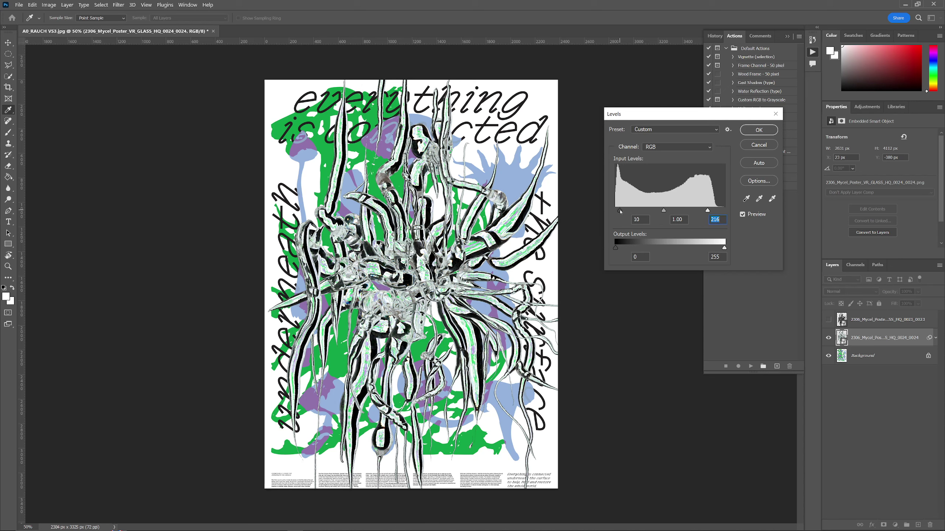
{"action": "left_click", "coordinate": [759, 130]}
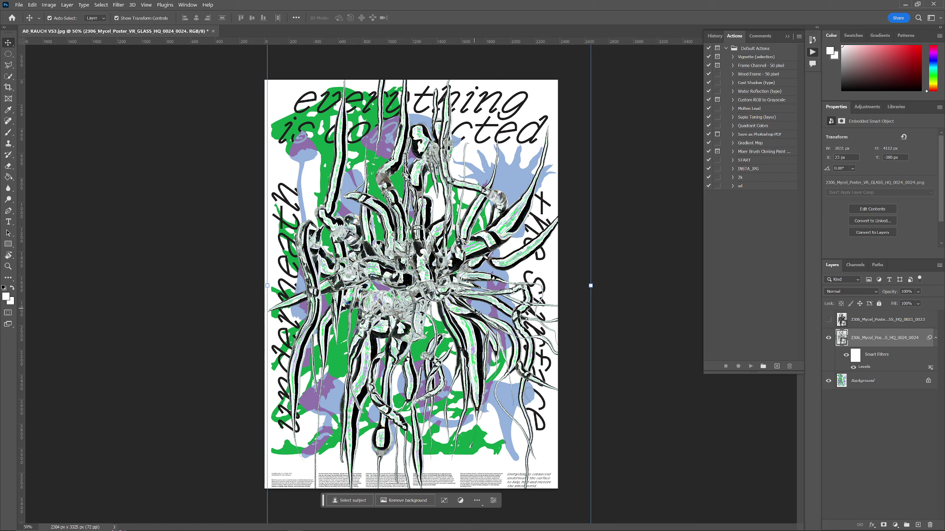
Step: Apply Hue/Saturation to the GLASS_HQ_0024_0024 layer with saturation at +17
{"action": "key", "text": "ctrl+u"}
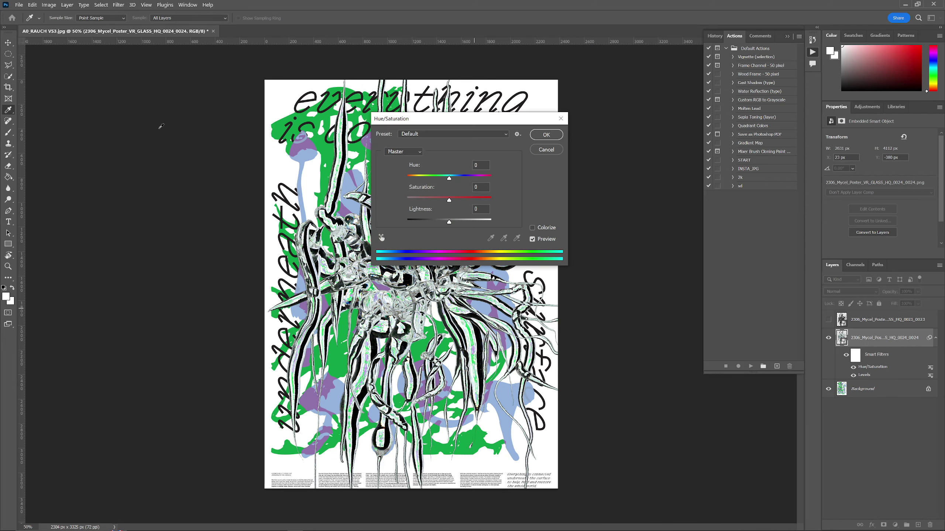
{"action": "left_click_drag", "start_coordinate": [456, 201], "coordinate": [462, 201]}
{"action": "left_click_drag", "start_coordinate": [446, 119], "coordinate": [670, 105]}
{"action": "left_click", "coordinate": [681, 187]}
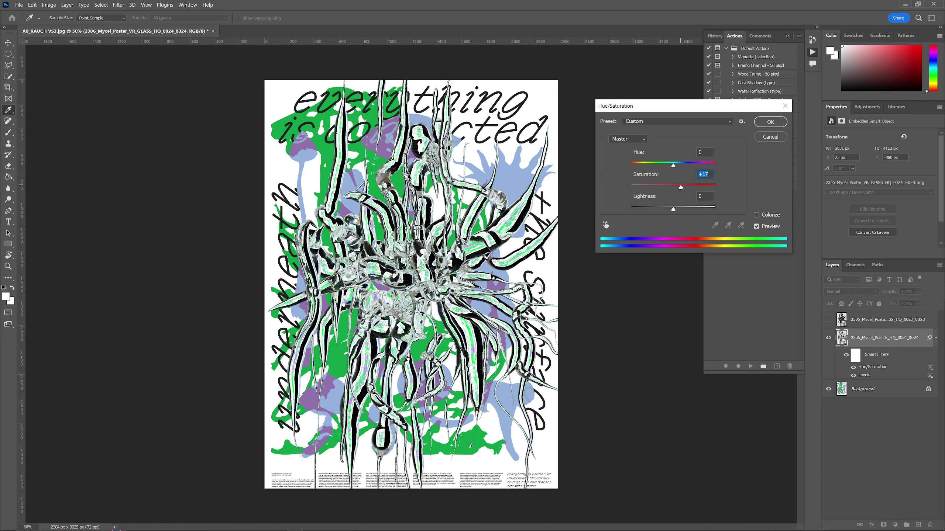
{"action": "left_click", "coordinate": [769, 122]}
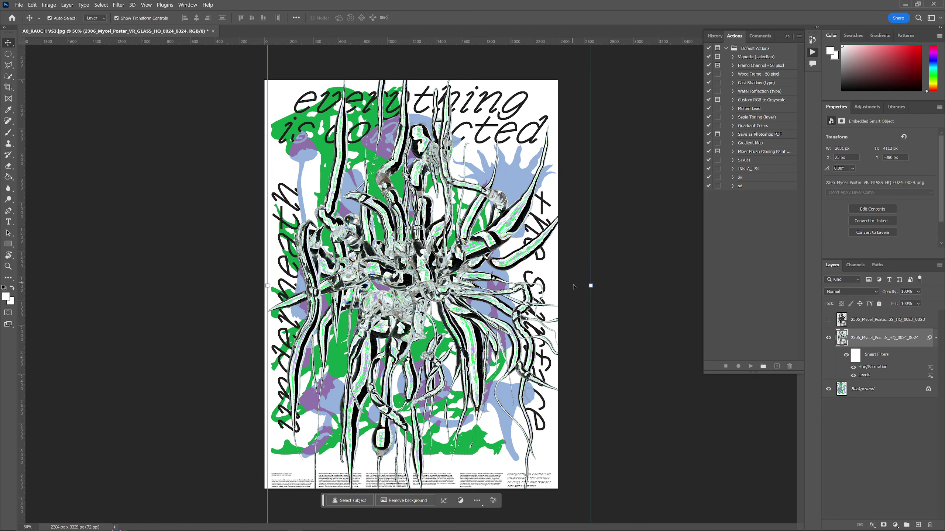
Step: Deselect the render layer and switch back to Cinema 4D
{"action": "left_click", "coordinate": [688, 254]}
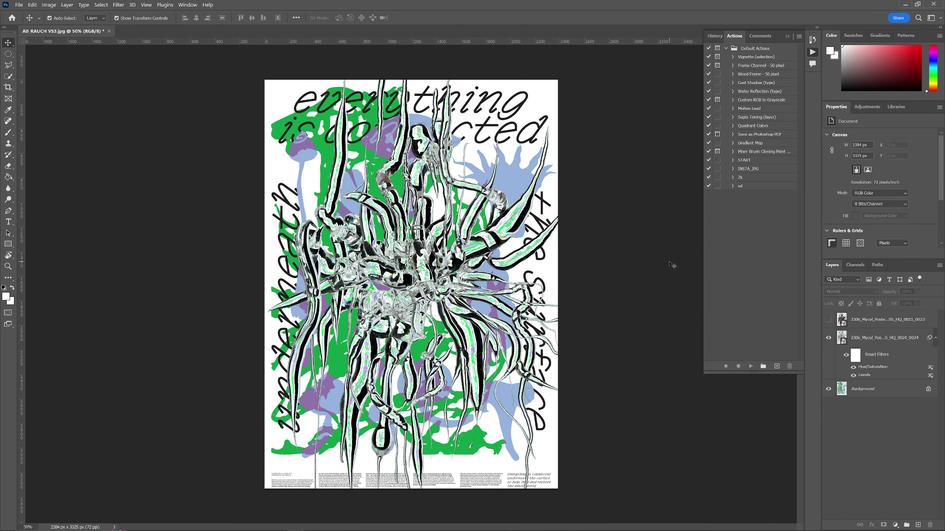
{"action": "key", "text": "alt+Tab"}
{"action": "key", "text": "alt+Tab"}
{"action": "key", "text": "alt+Tab"}
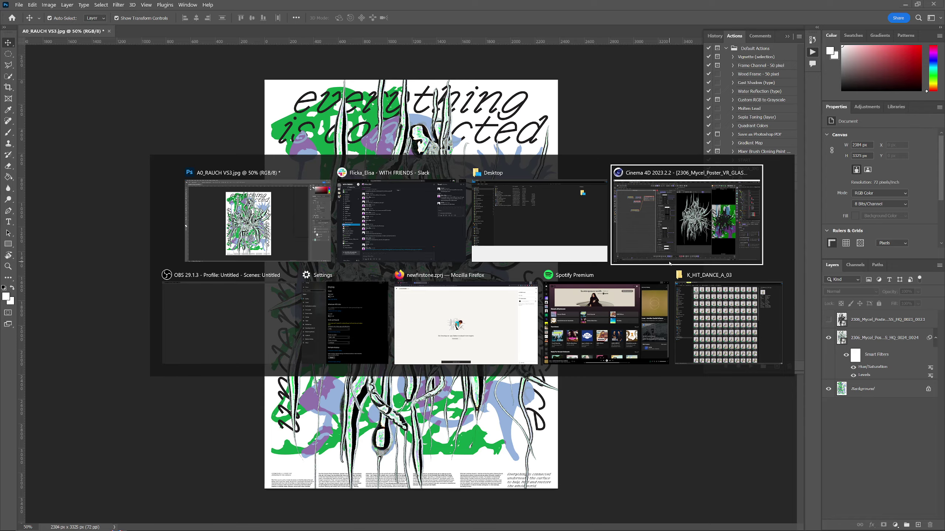